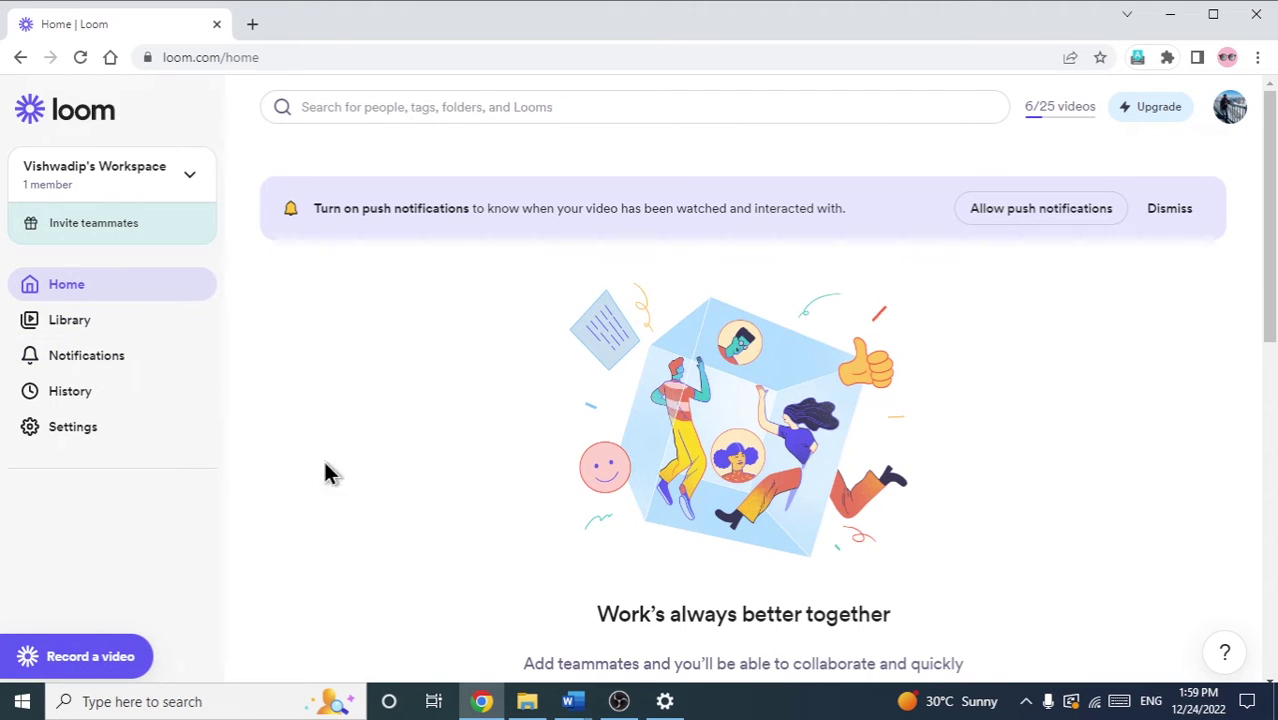
Open the Library and pick the newest 40-second 'Library | Loom - 24 December 2022' video
left_click(55, 337)
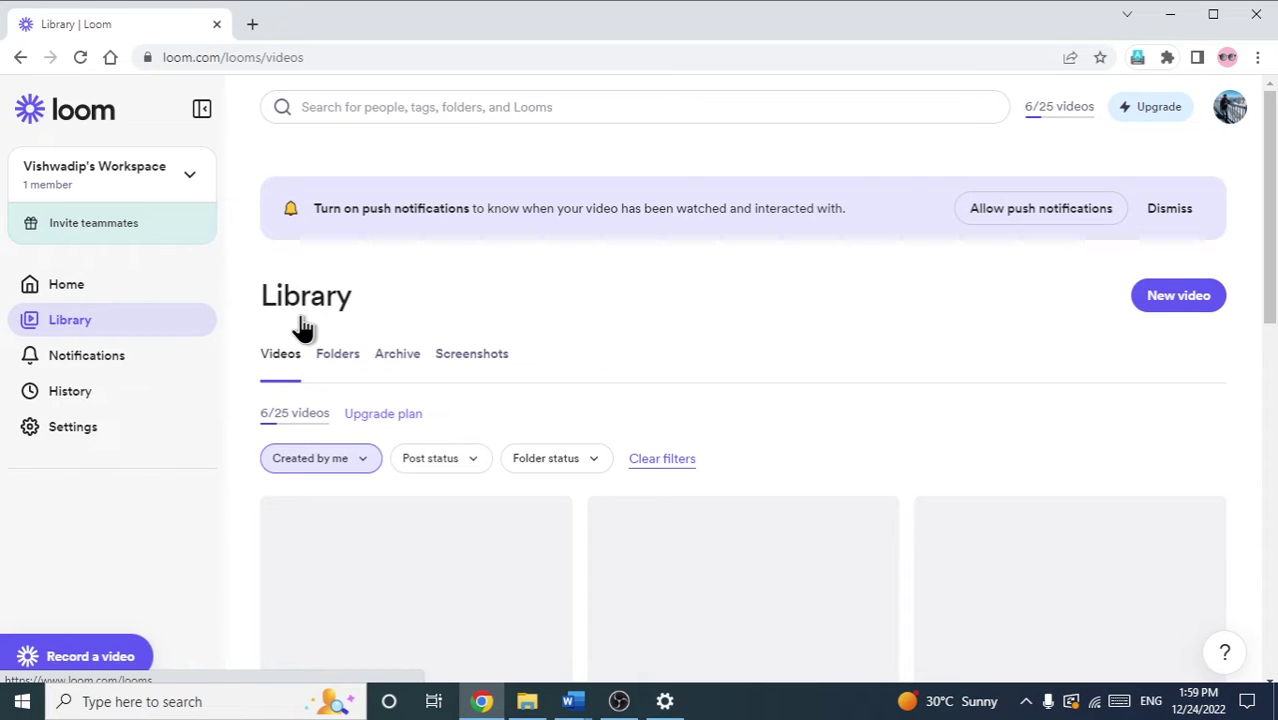
scroll(808, 536, "down", 3)
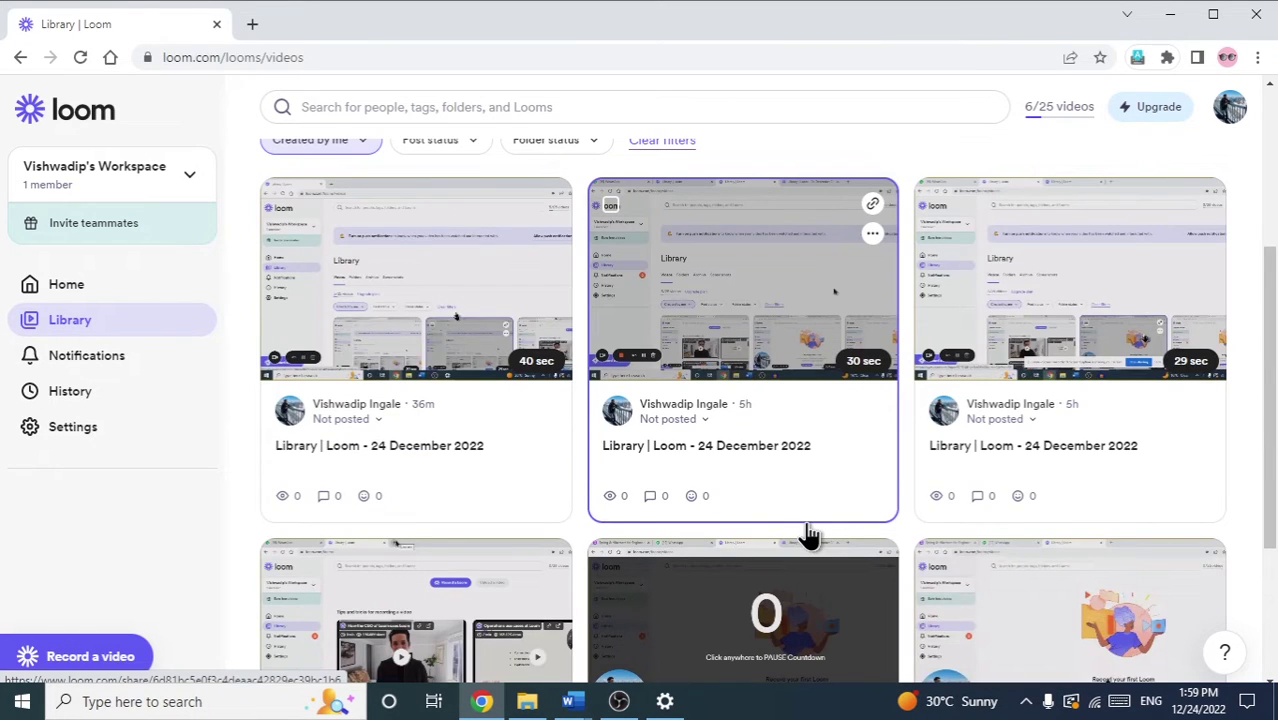
scroll(808, 536, "up", 2)
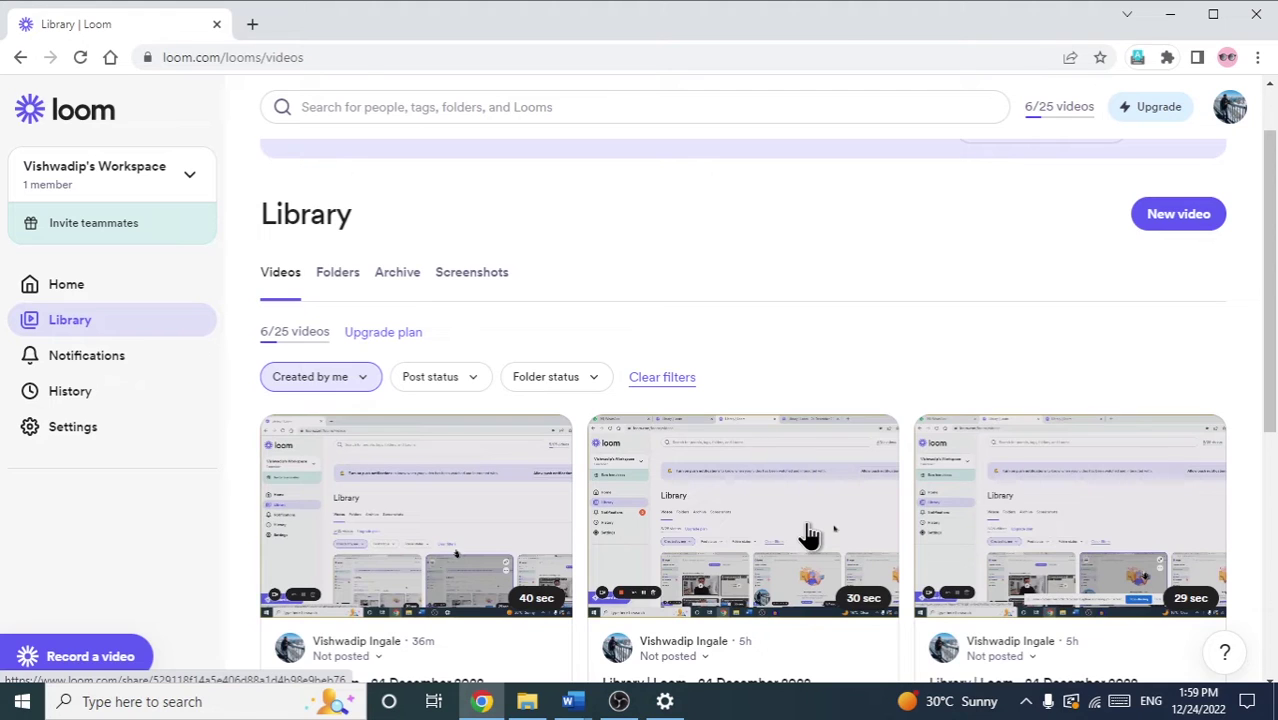
scroll(463, 313, "down", 3)
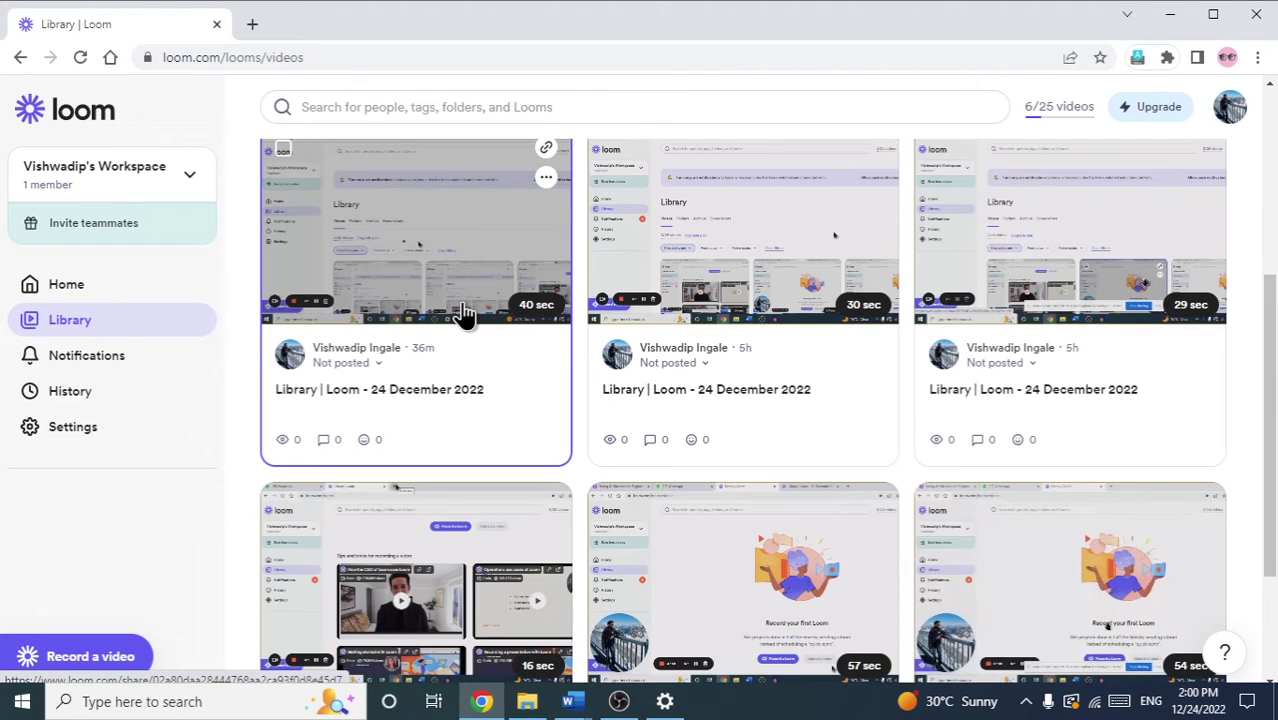
left_click(463, 313)
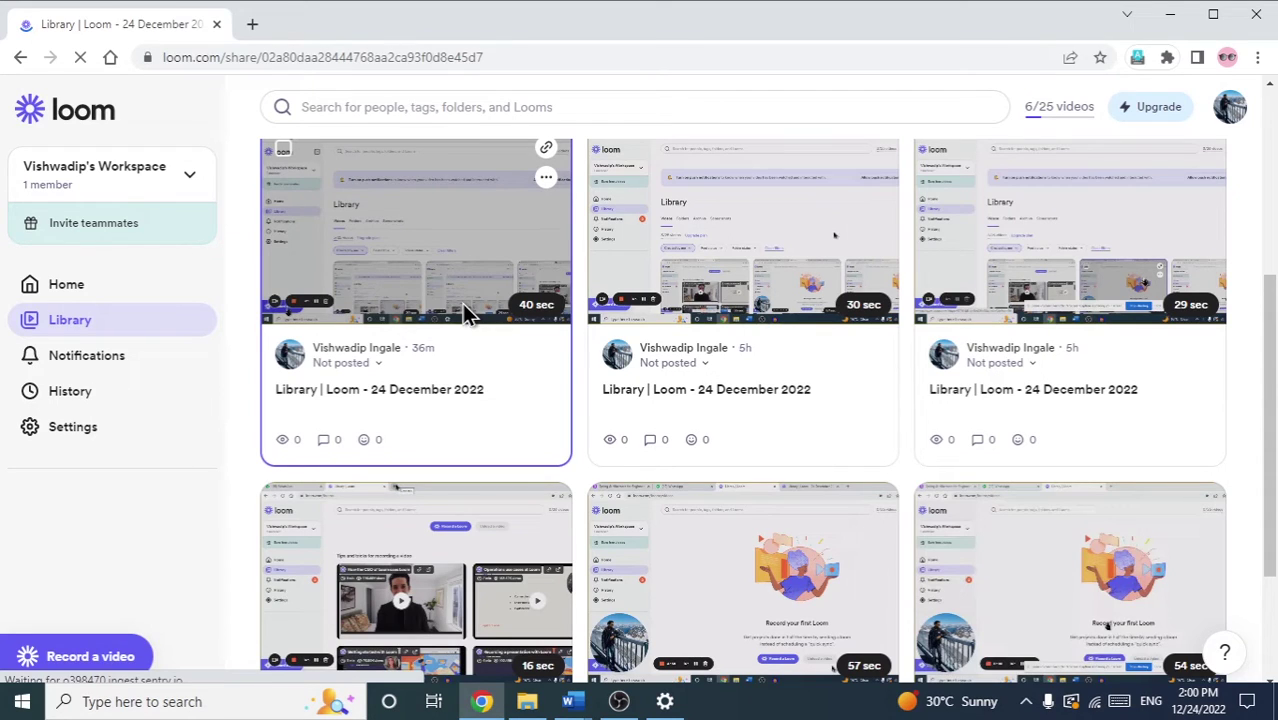
Open the 40-second video's page and launch its Trim and add clips editor
left_click(462, 303)
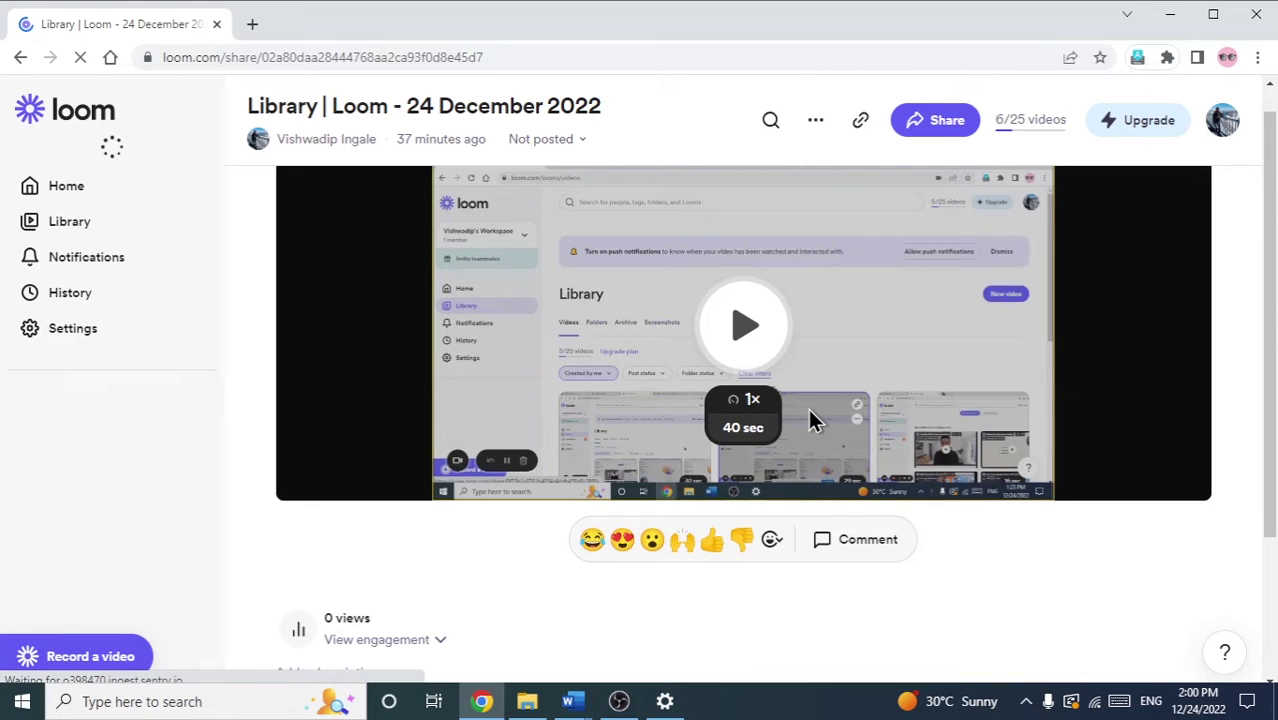
mouse_move(1141, 208)
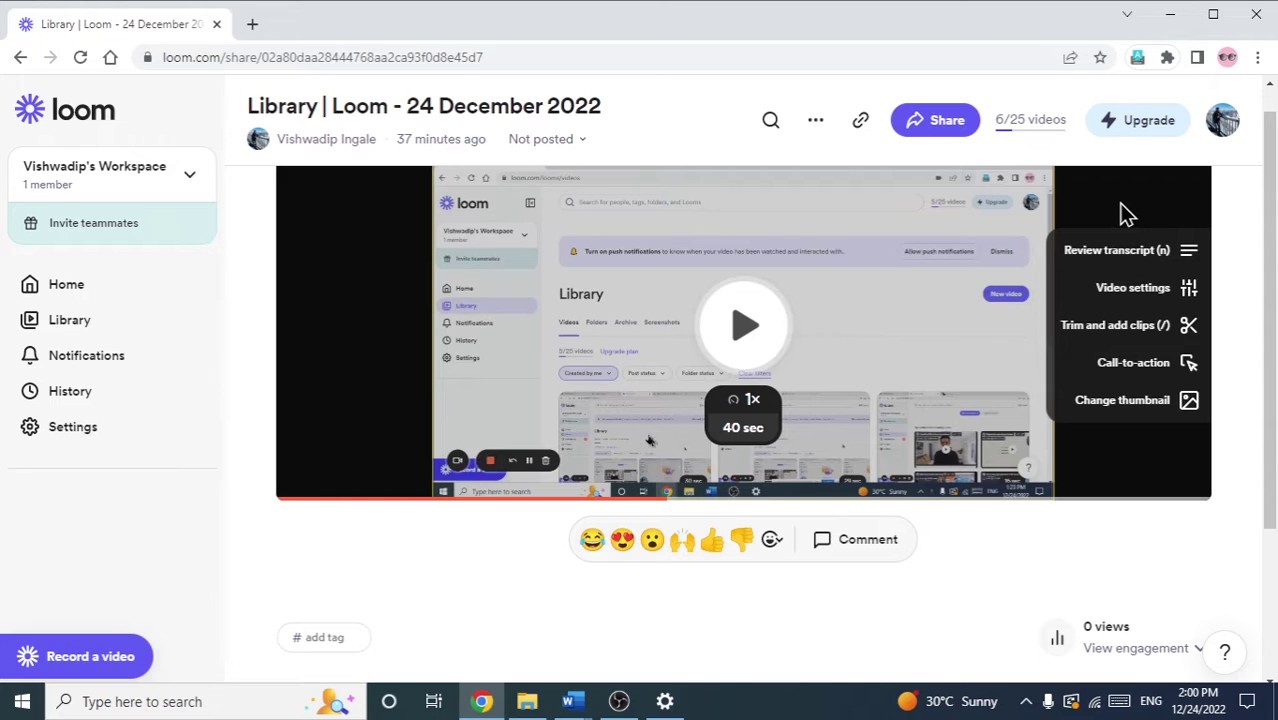
left_click(1140, 327)
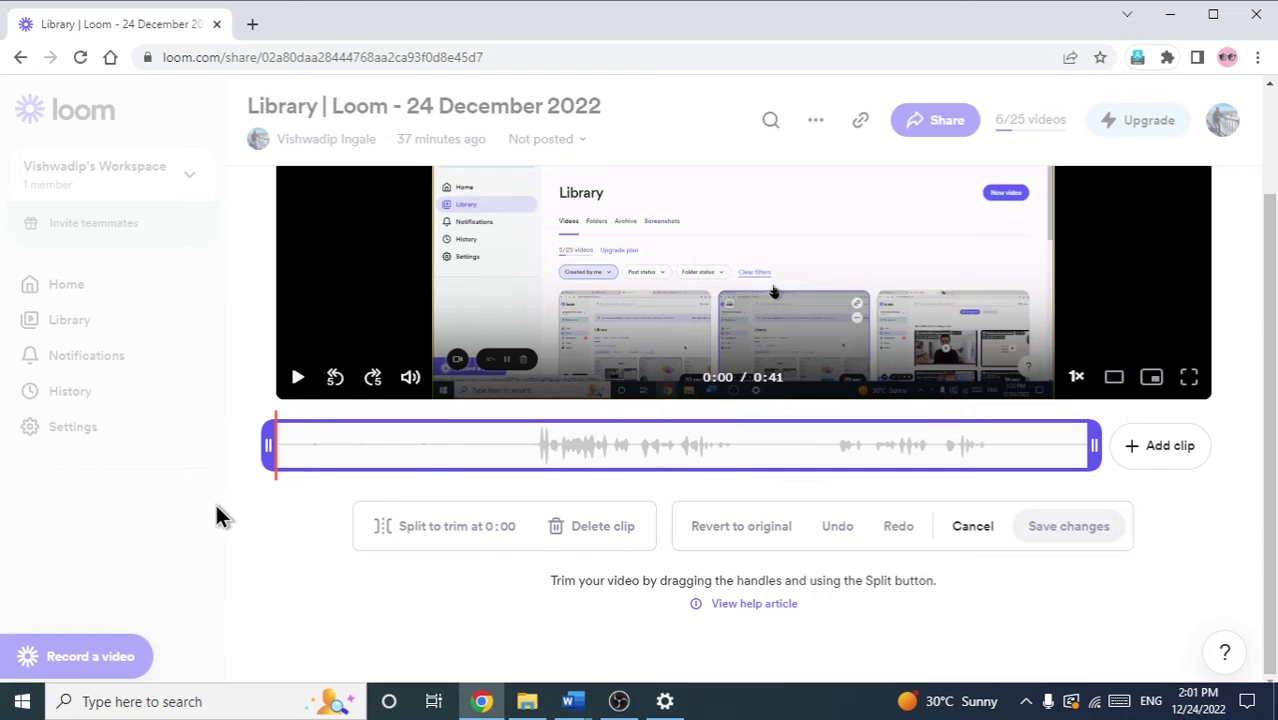
Scrub and play the opening to find where audio starts, leaving the playhead at 0:13
left_click(394, 448)
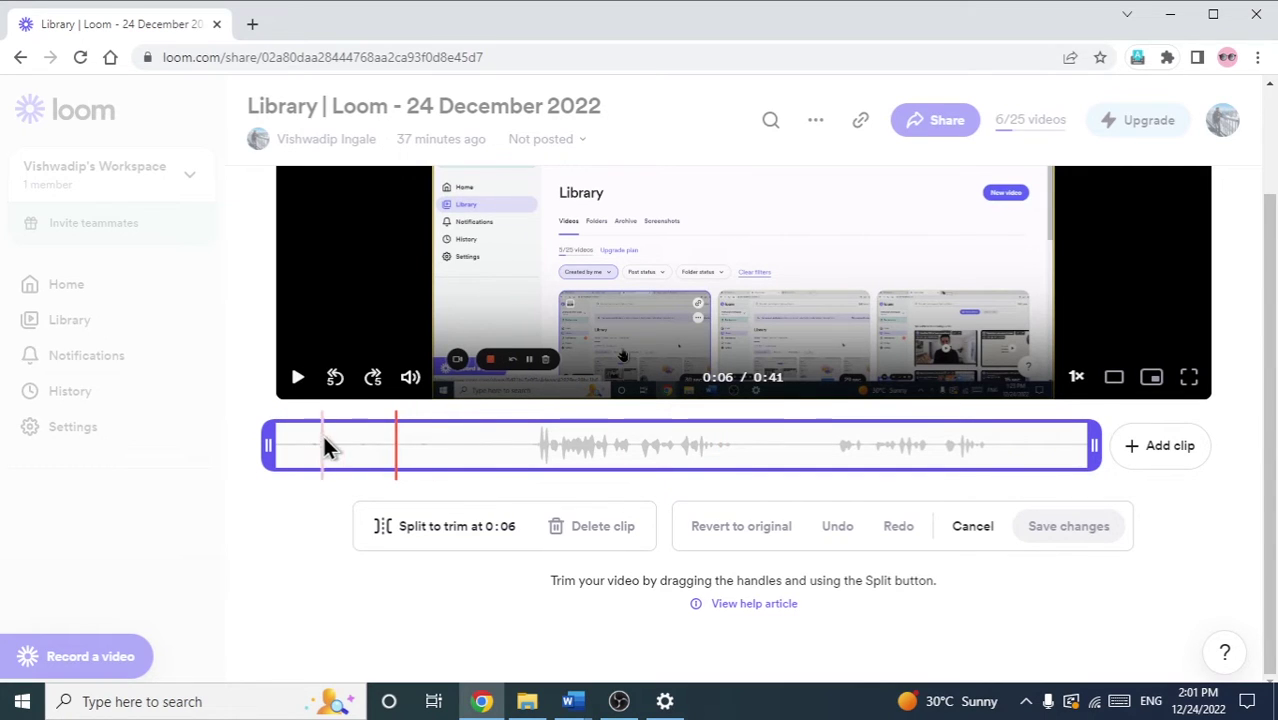
left_click(351, 457)
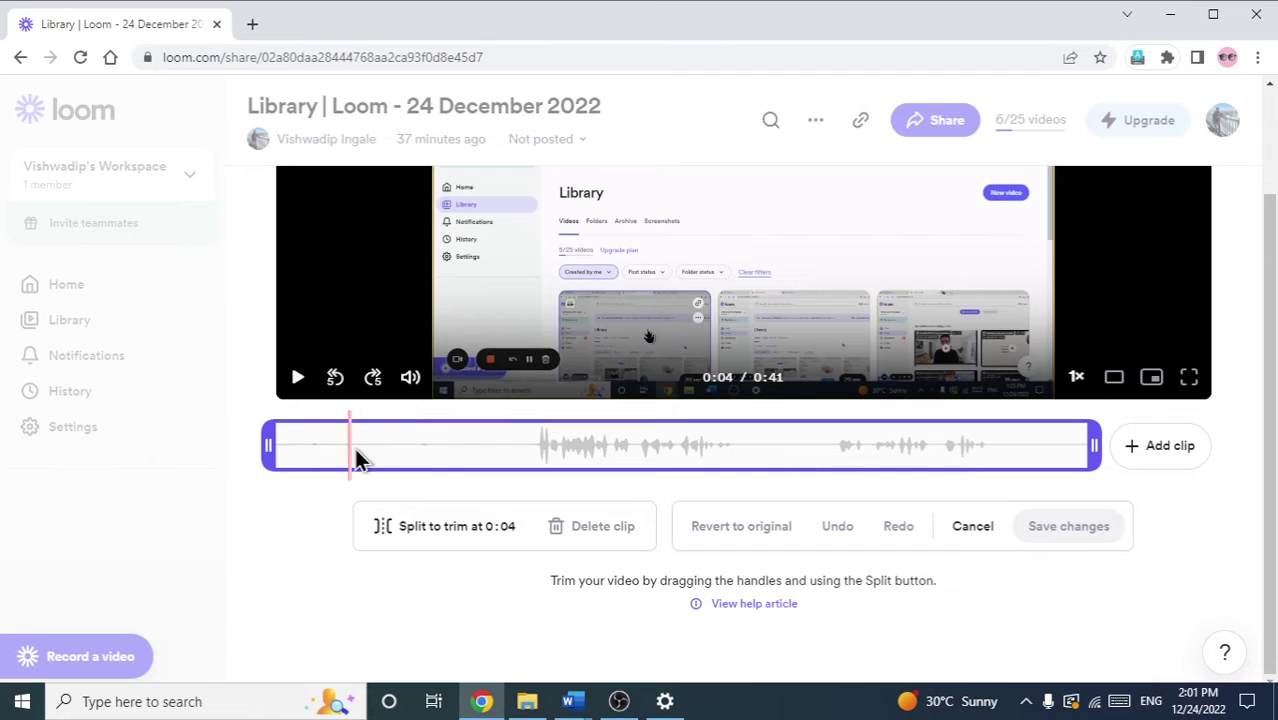
left_click(499, 458)
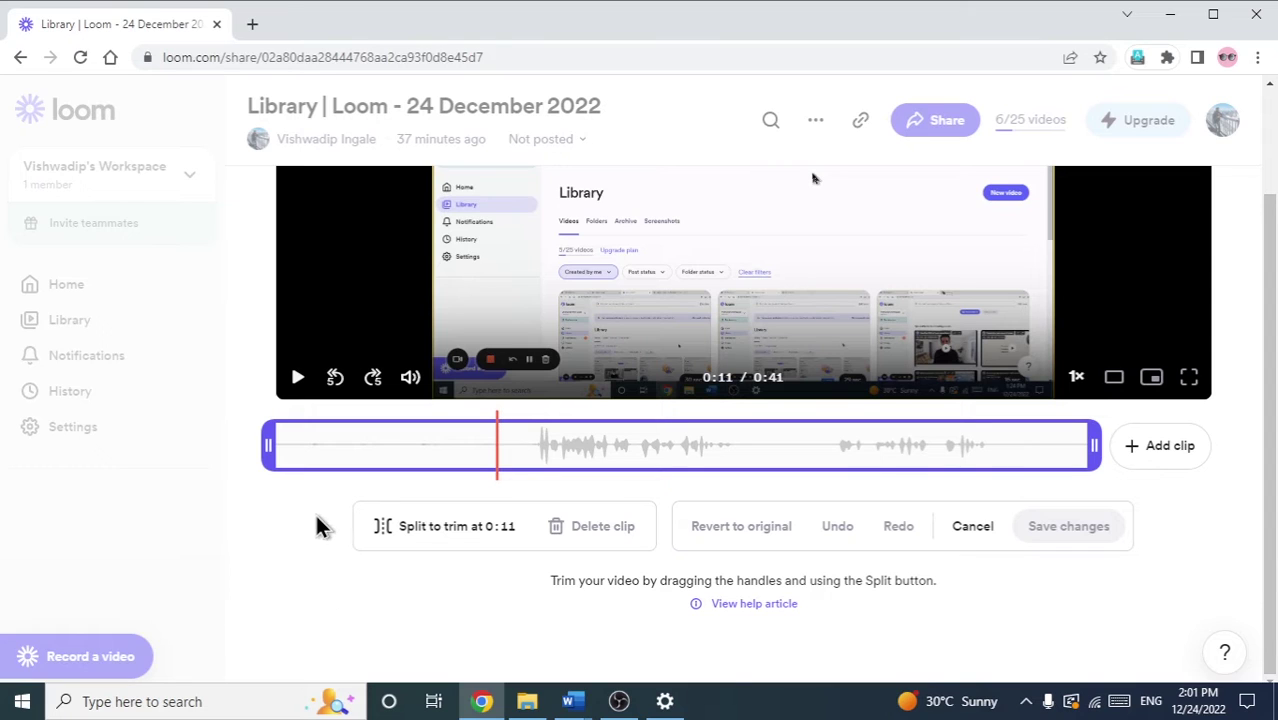
left_click(508, 440)
left_click(291, 455)
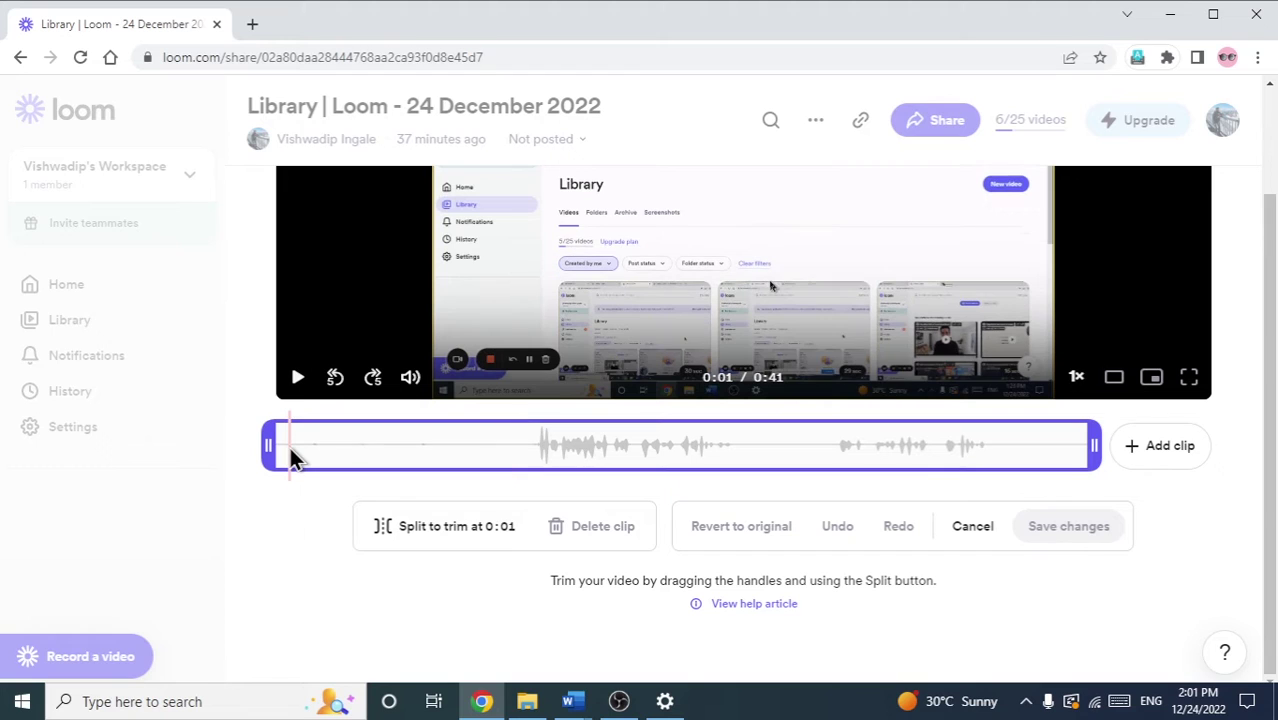
left_click(298, 379)
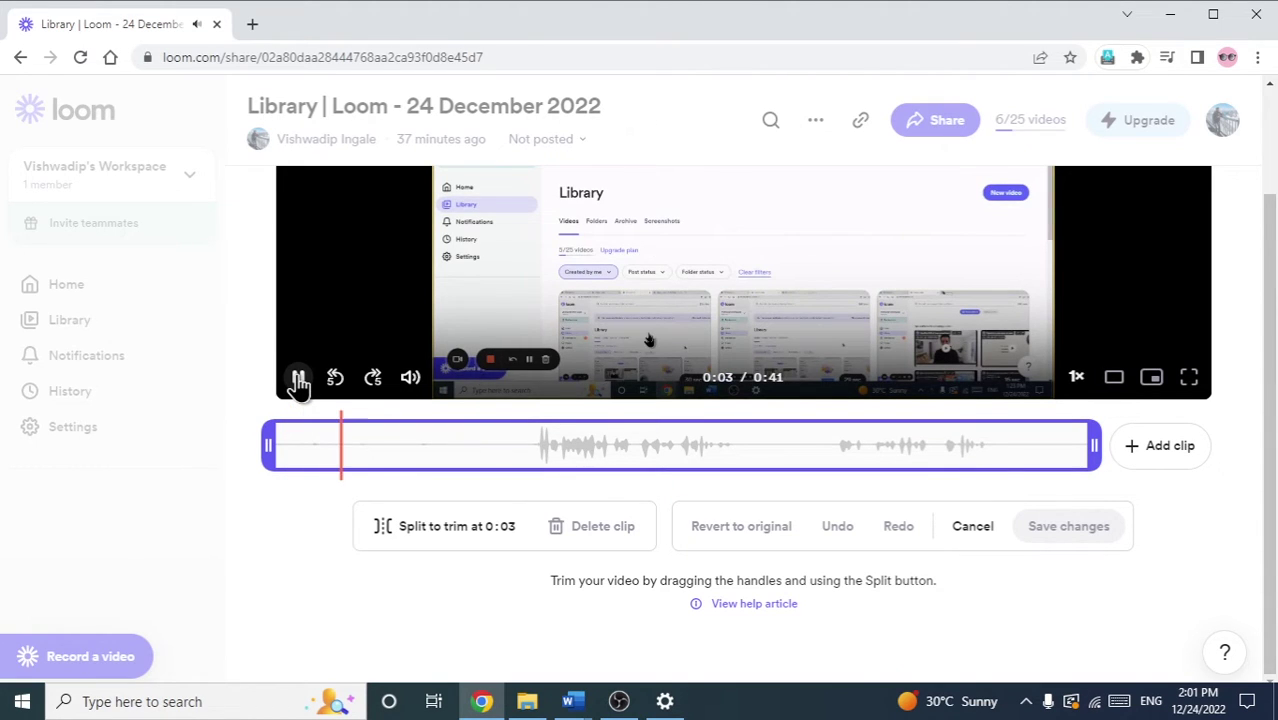
left_click(298, 380)
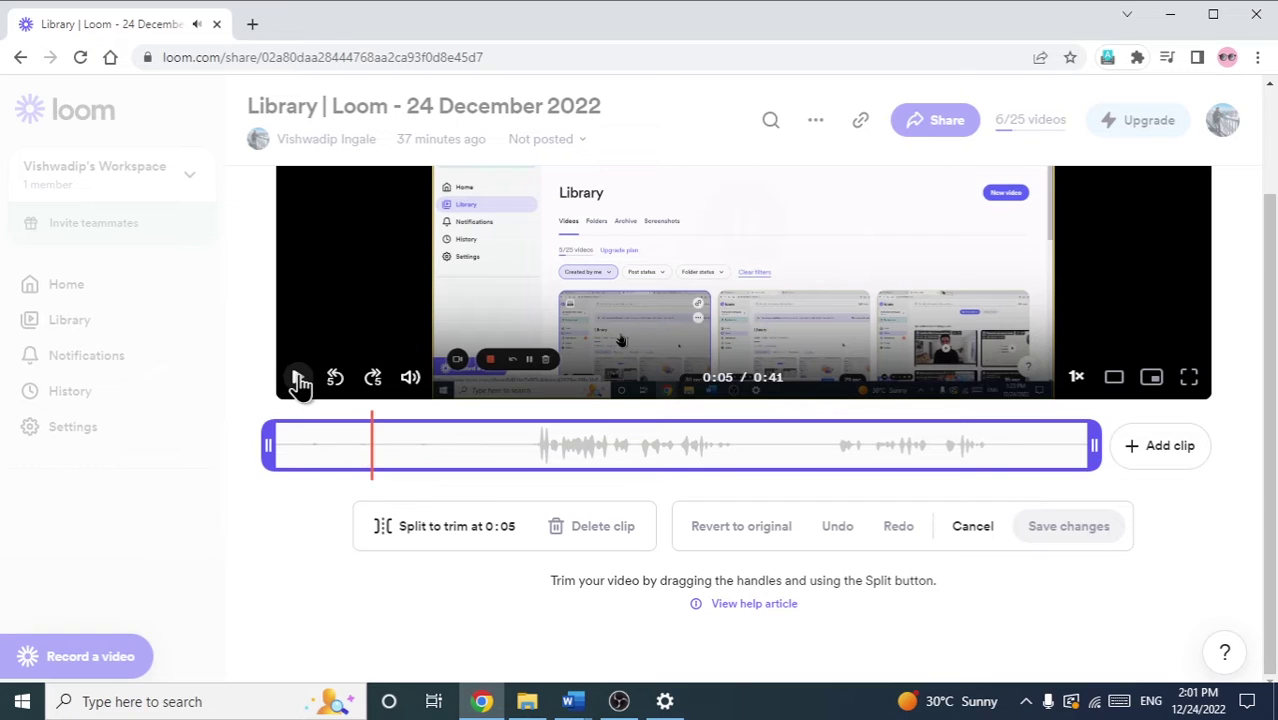
left_click(533, 452)
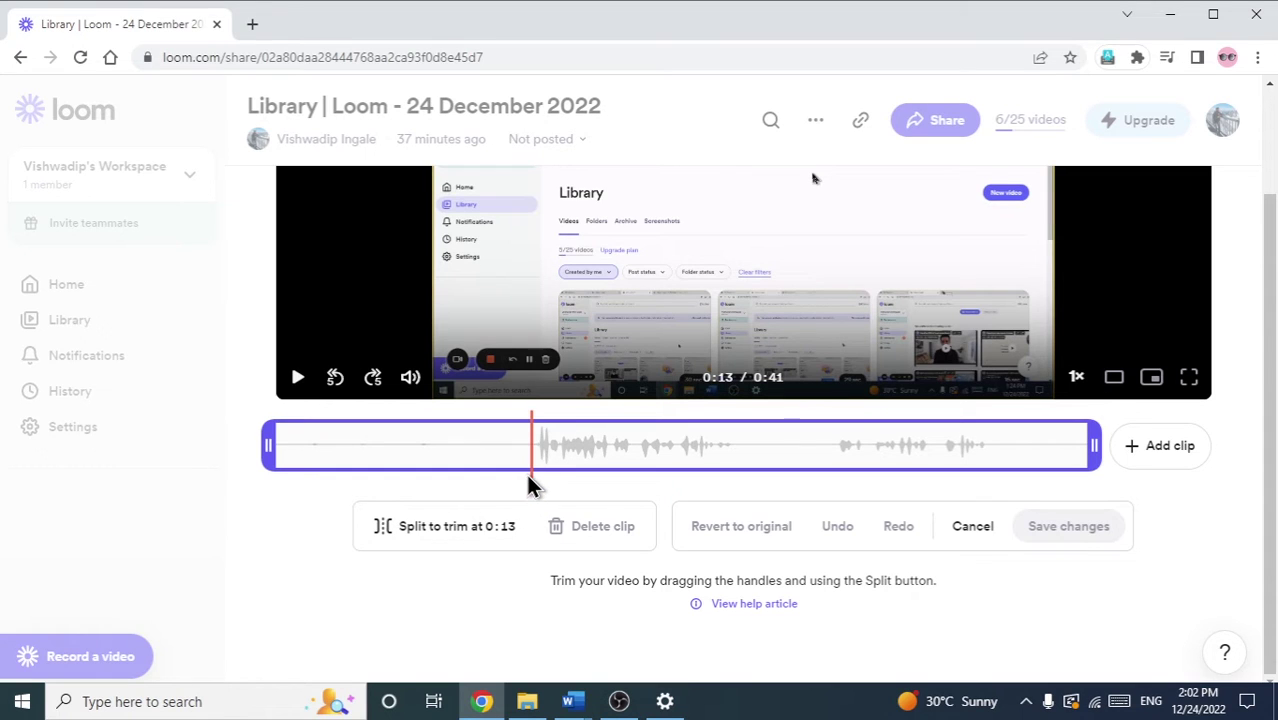
Split the recording at 0:13 and select the silent opening clip
left_click(420, 541)
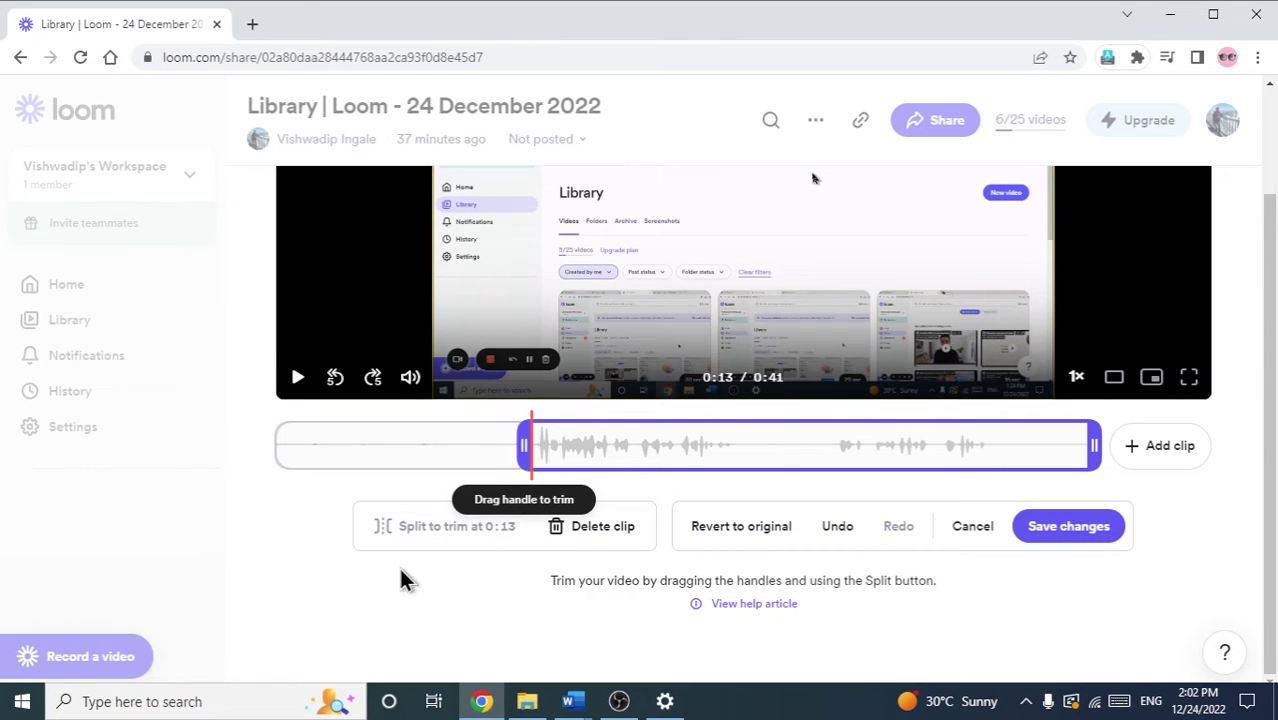
left_click(435, 460)
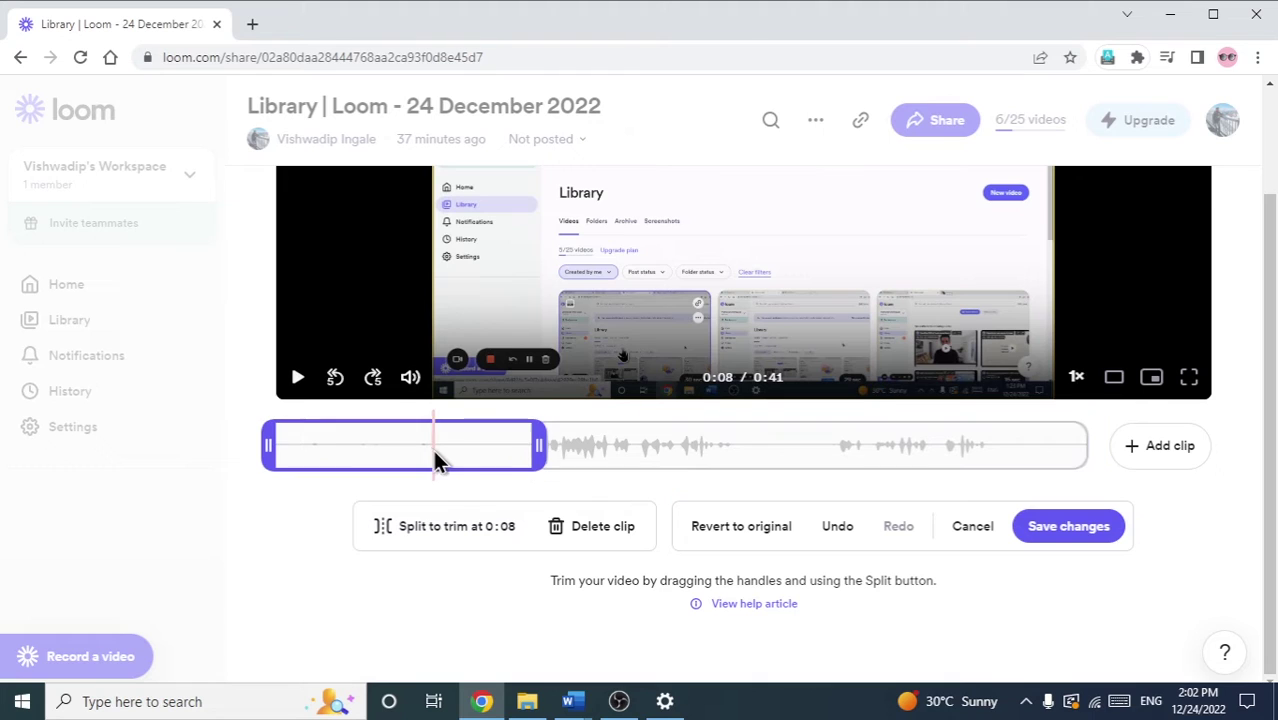
left_click(810, 458)
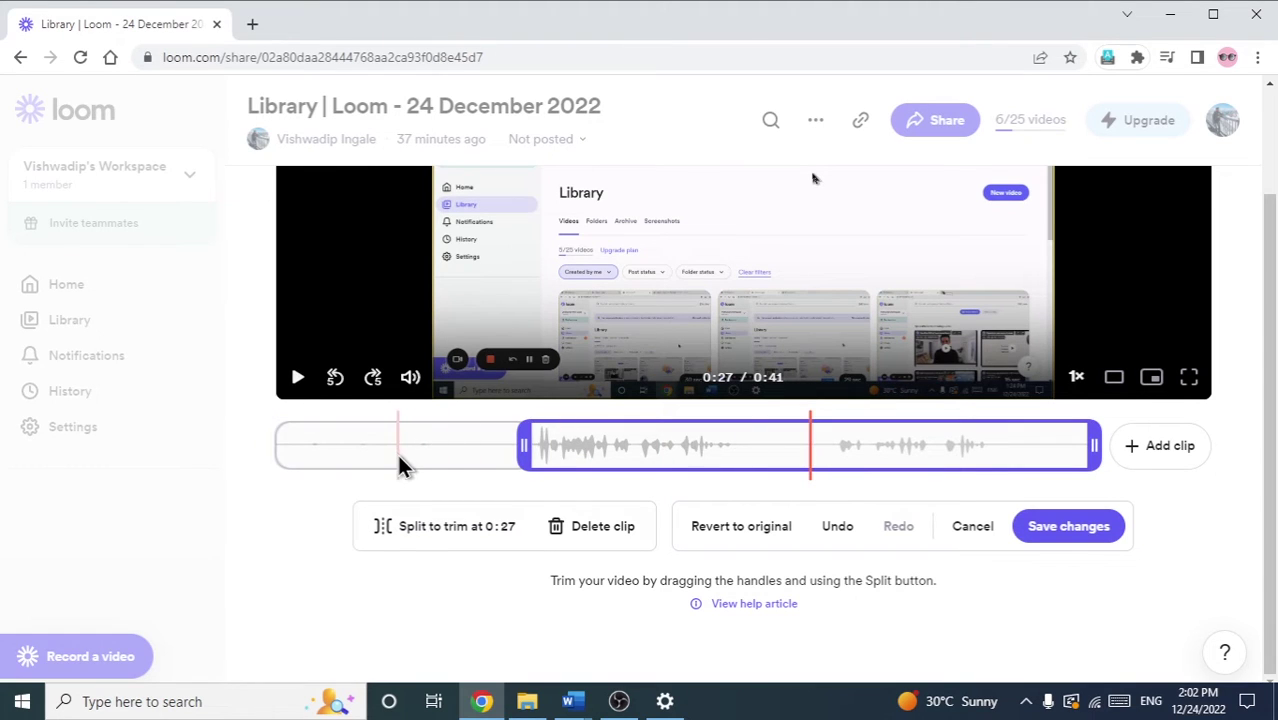
left_click(403, 459)
left_click(771, 457)
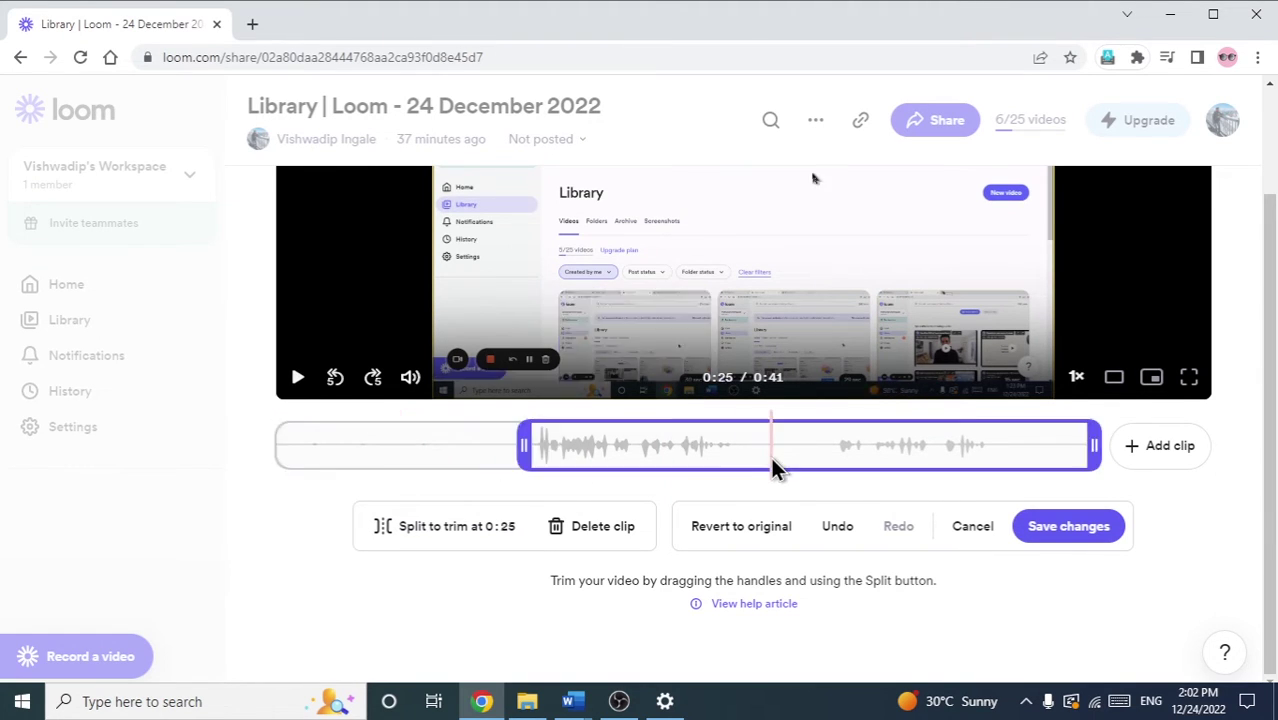
left_click(424, 457)
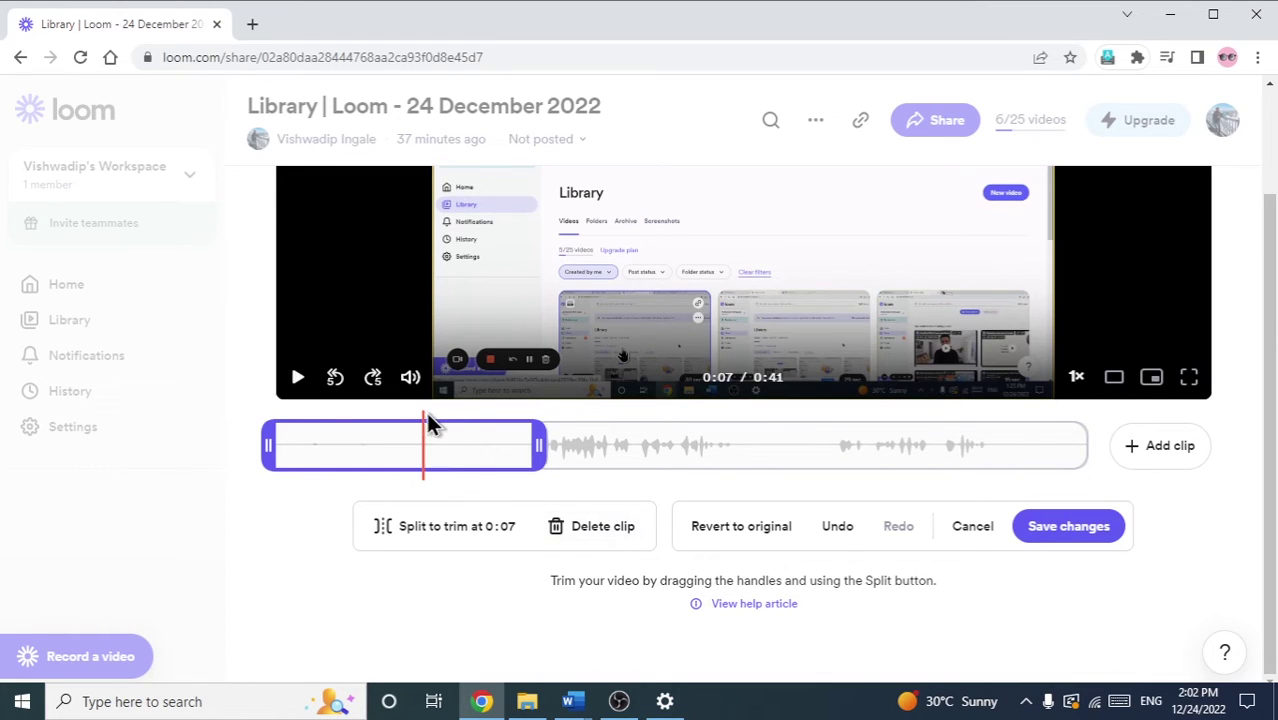
left_click_drag(317, 427, 252, 442)
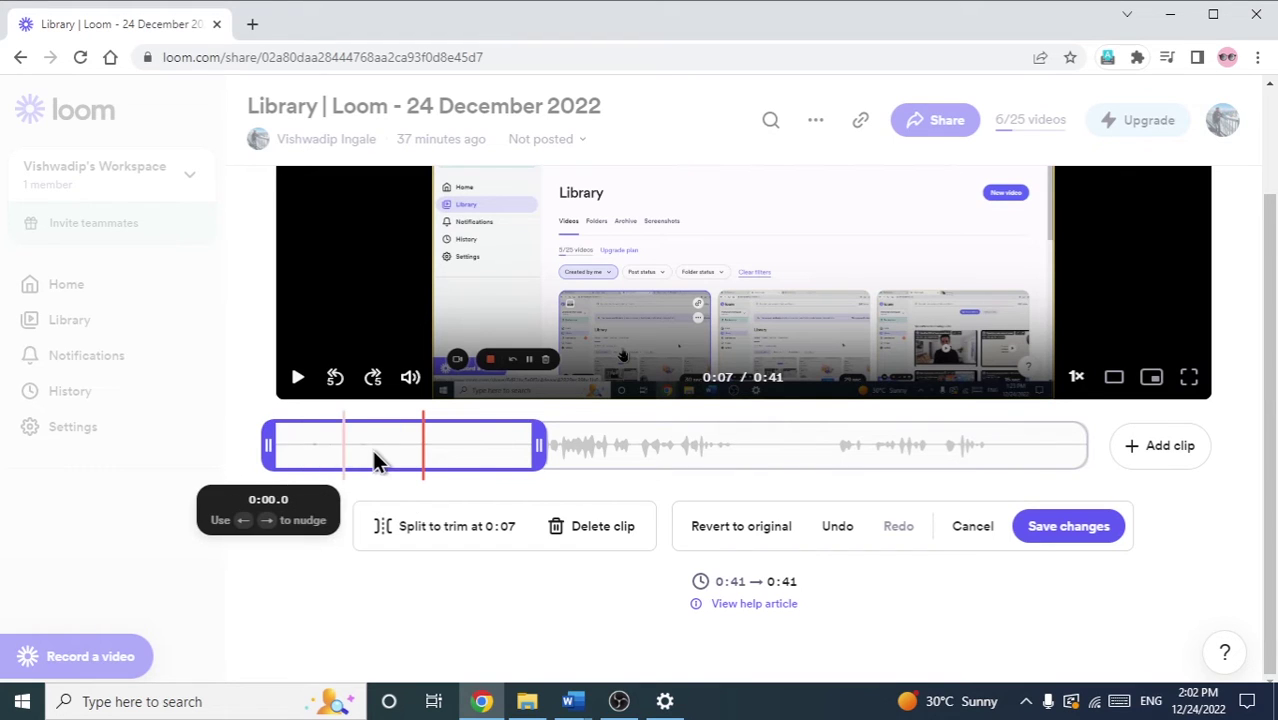
mouse_move(537, 445)
left_mouse_down()
mouse_move(474, 445)
mouse_move(540, 445)
left_mouse_up()
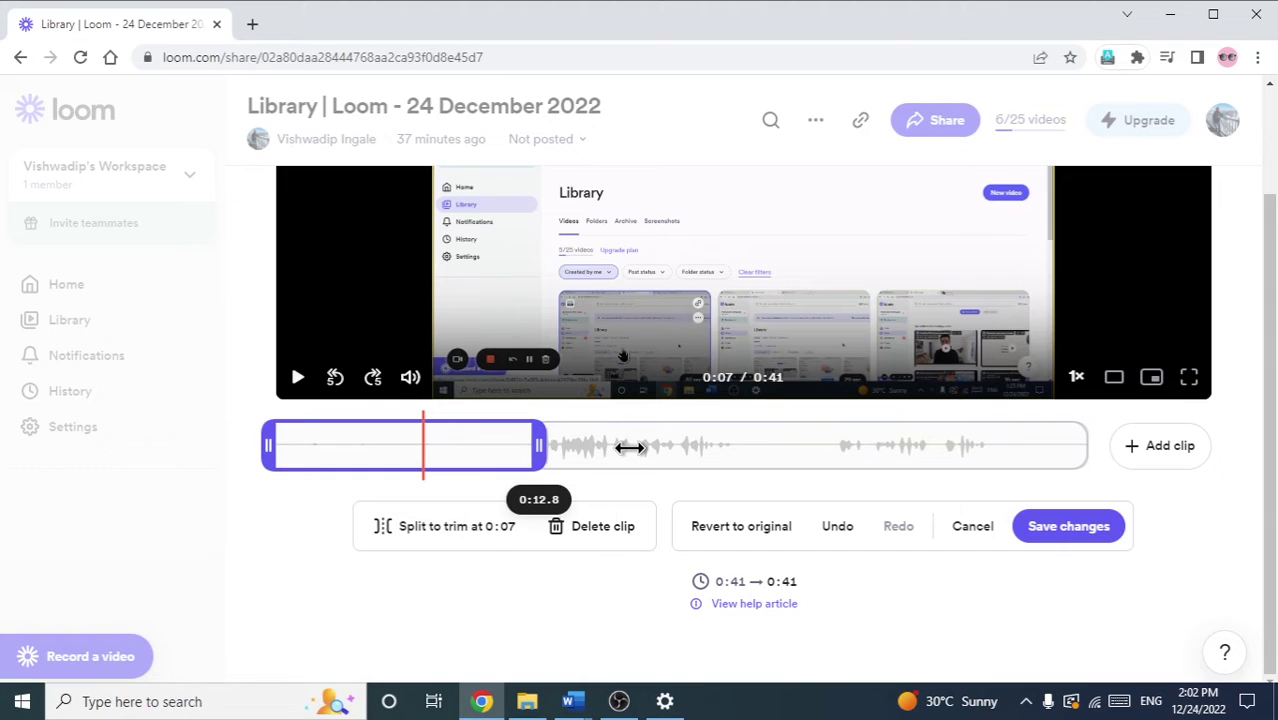
Reselect the silent opening clip before 0:13 and delete it
left_click(386, 445)
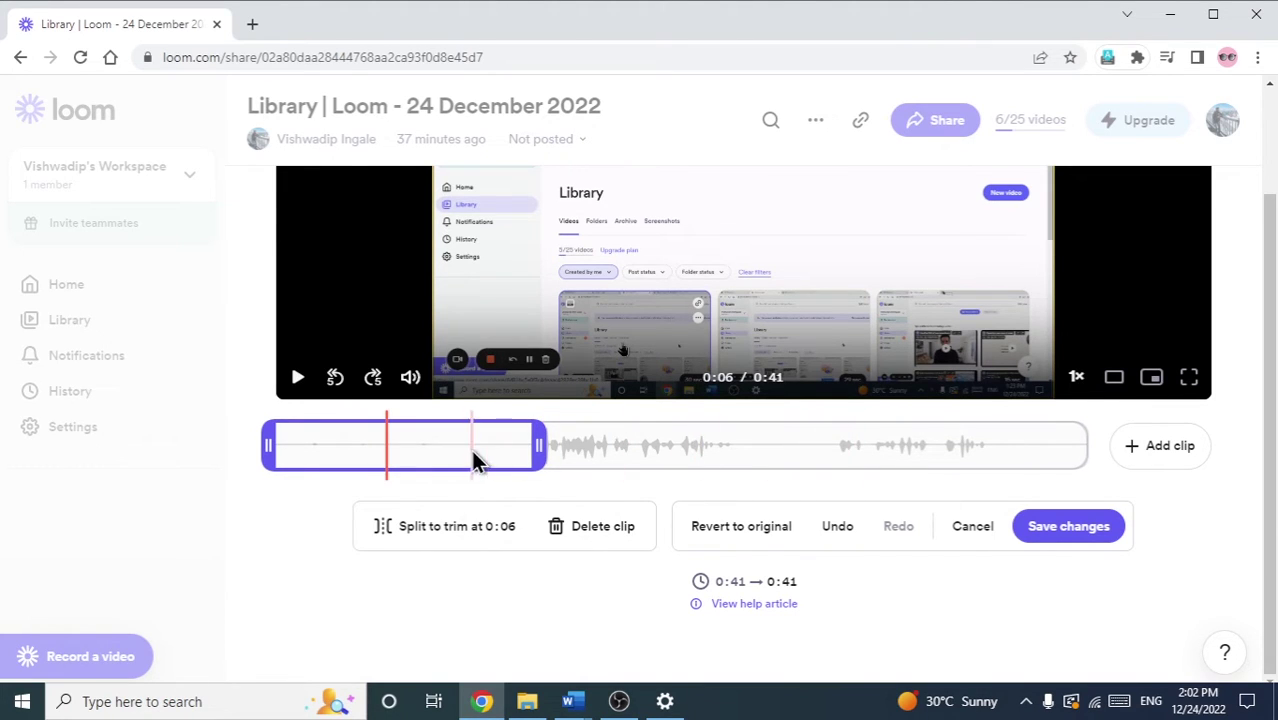
left_click(876, 428)
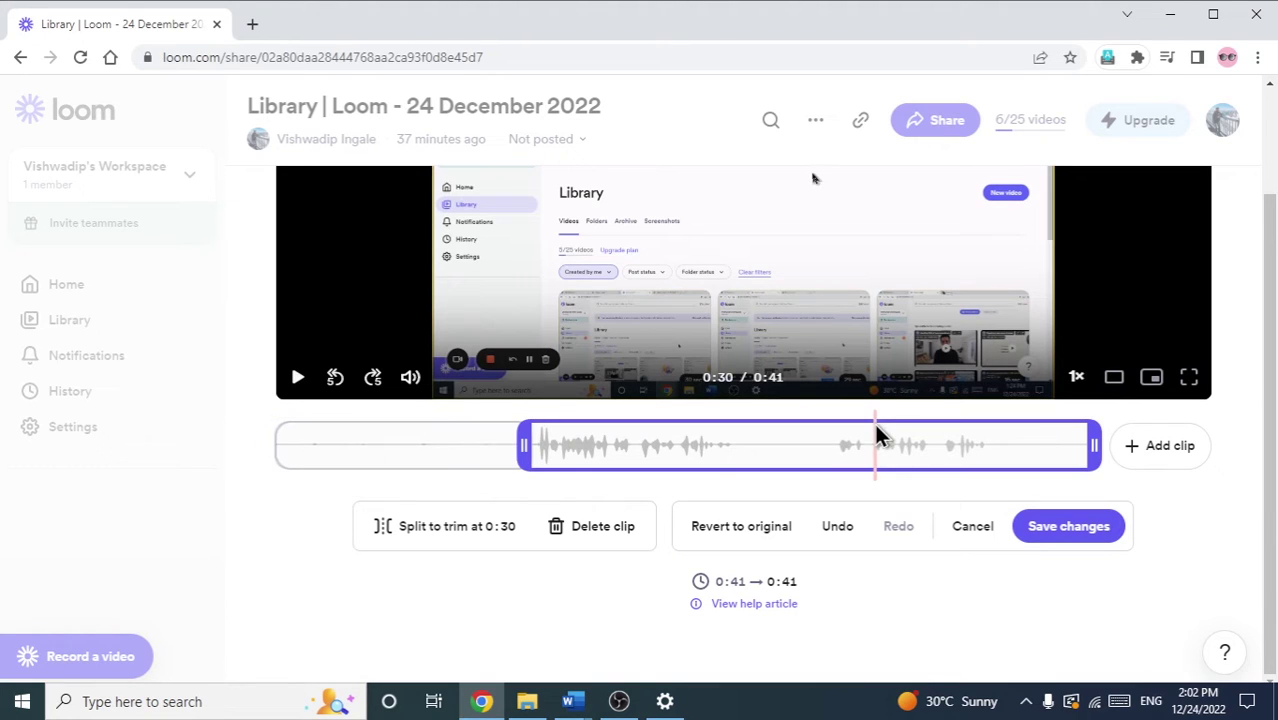
left_click(379, 450)
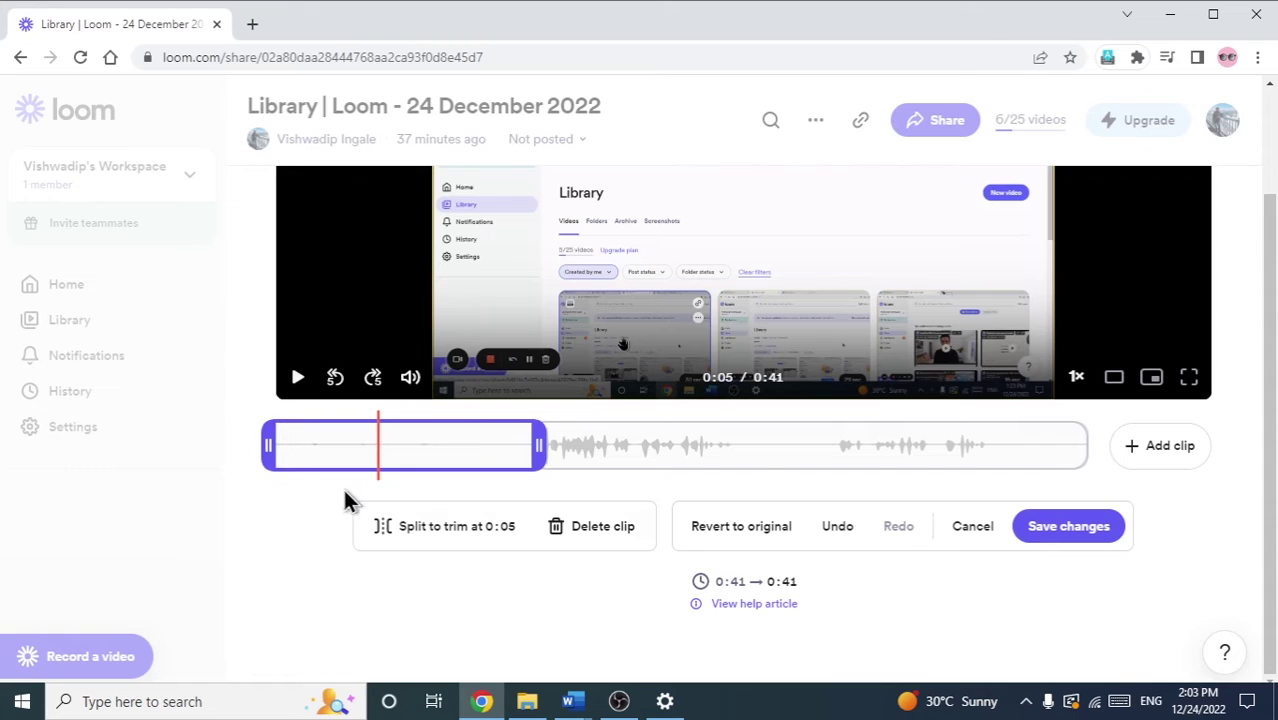
left_click(686, 450)
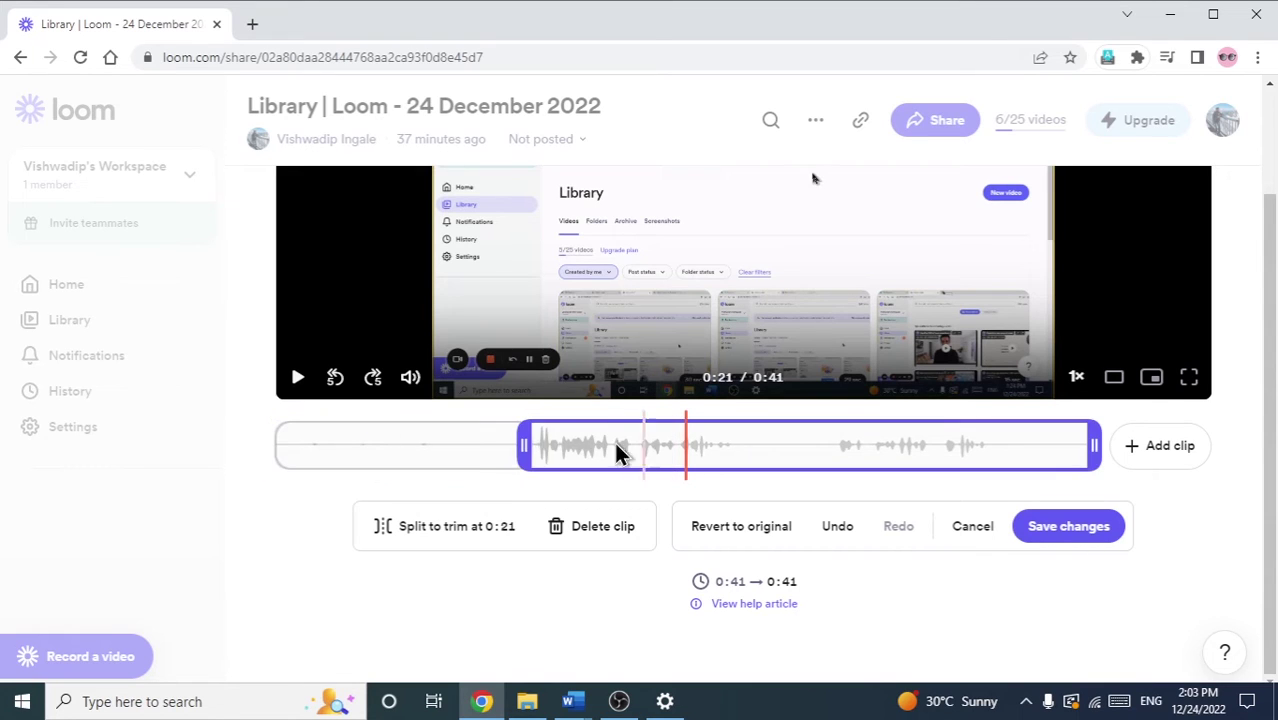
left_click(429, 450)
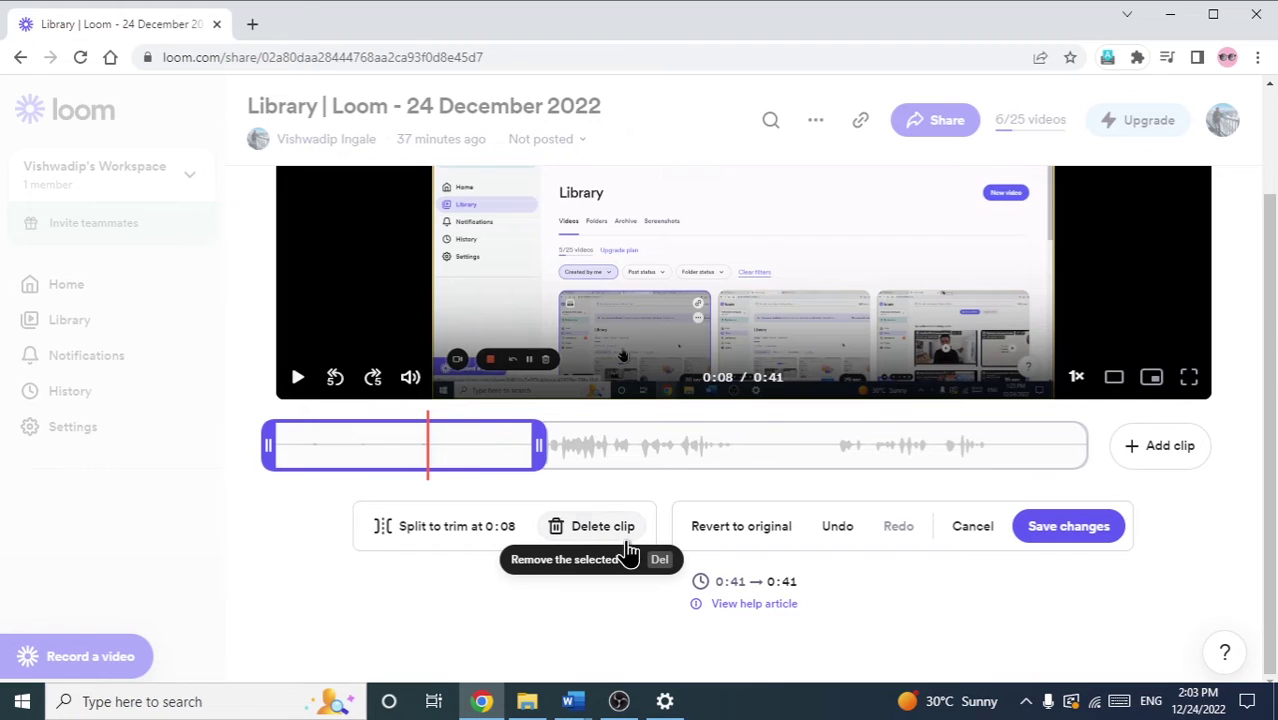
left_click(600, 527)
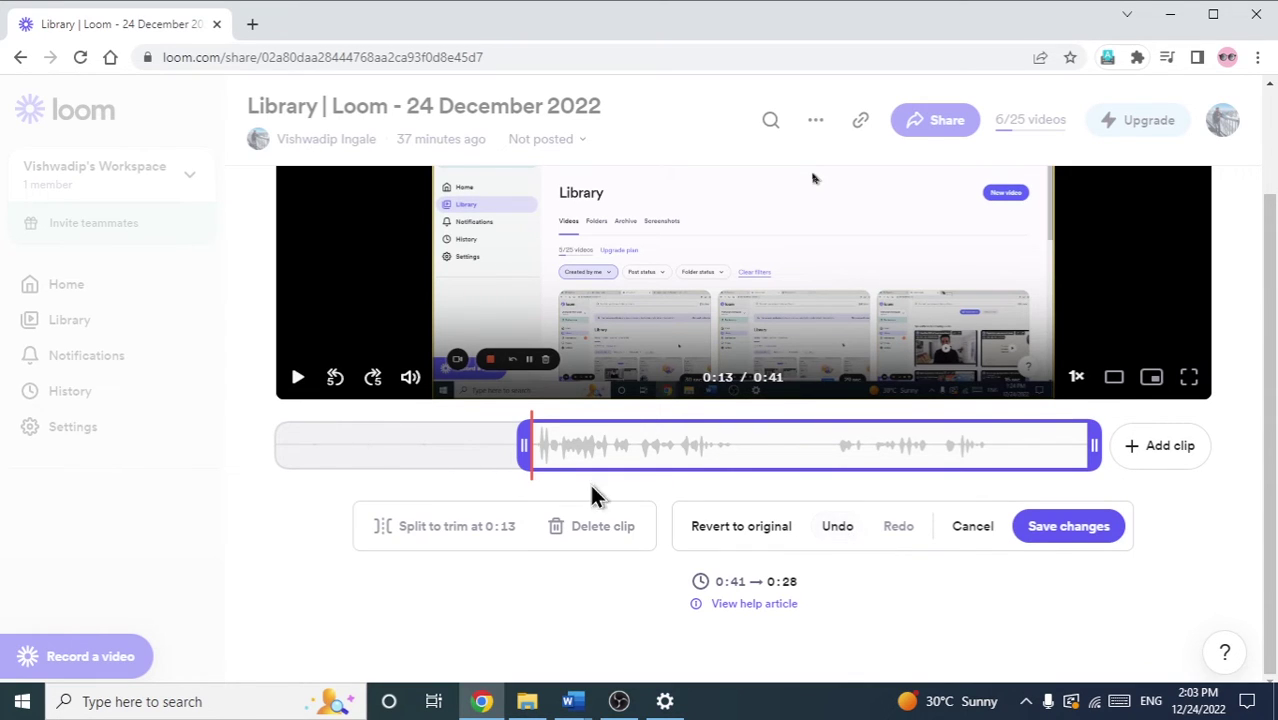
Undo the deletion, then reselect the opening clip and delete it again, leaving 0:28
left_click(837, 527)
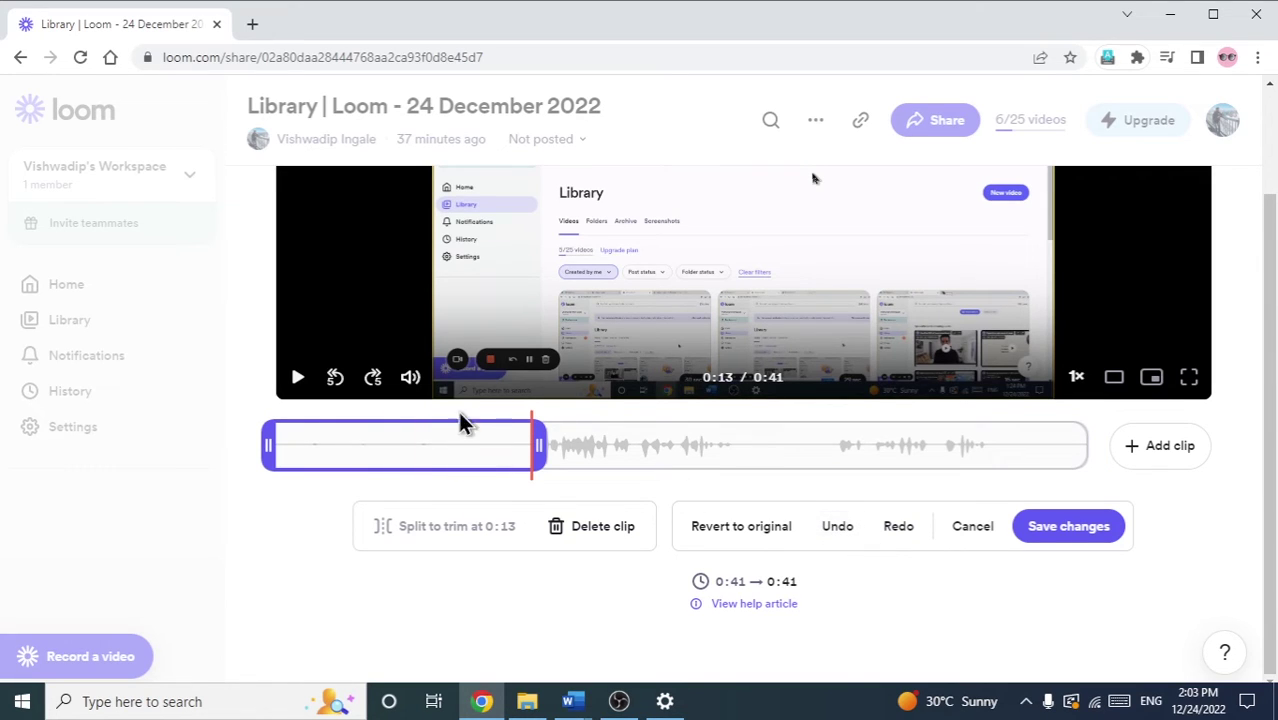
left_click(607, 448)
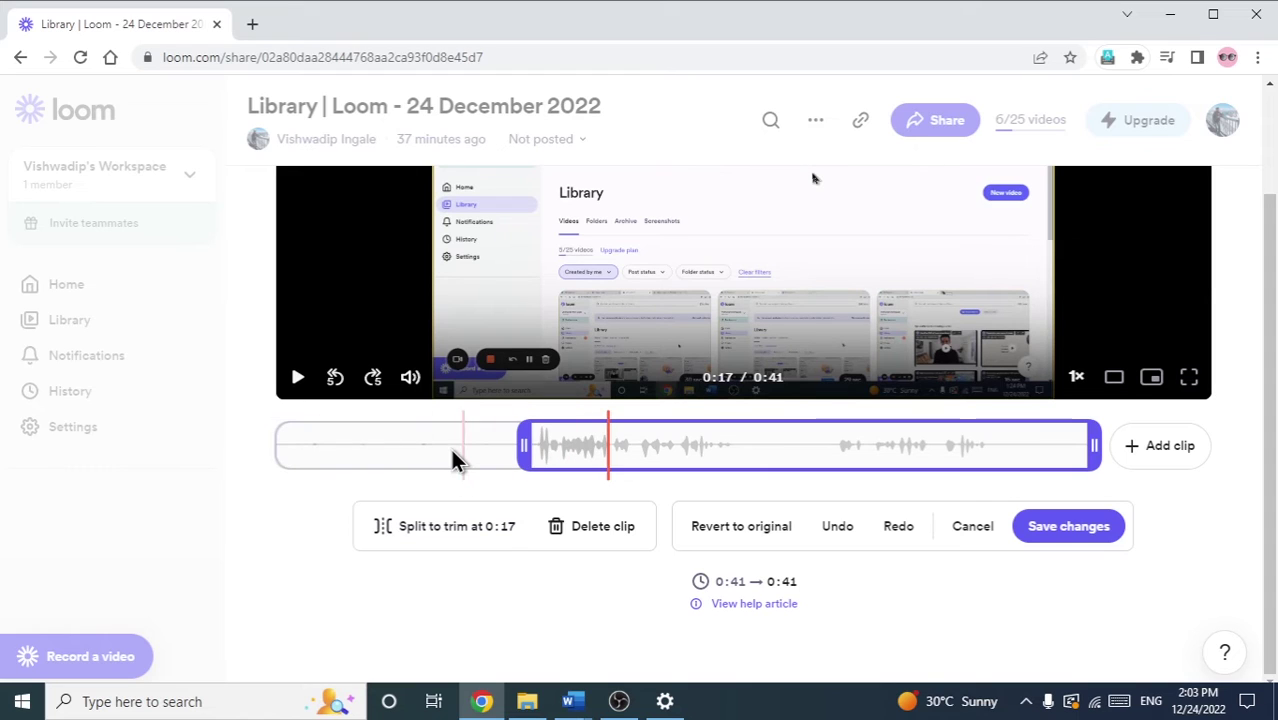
left_click(440, 452)
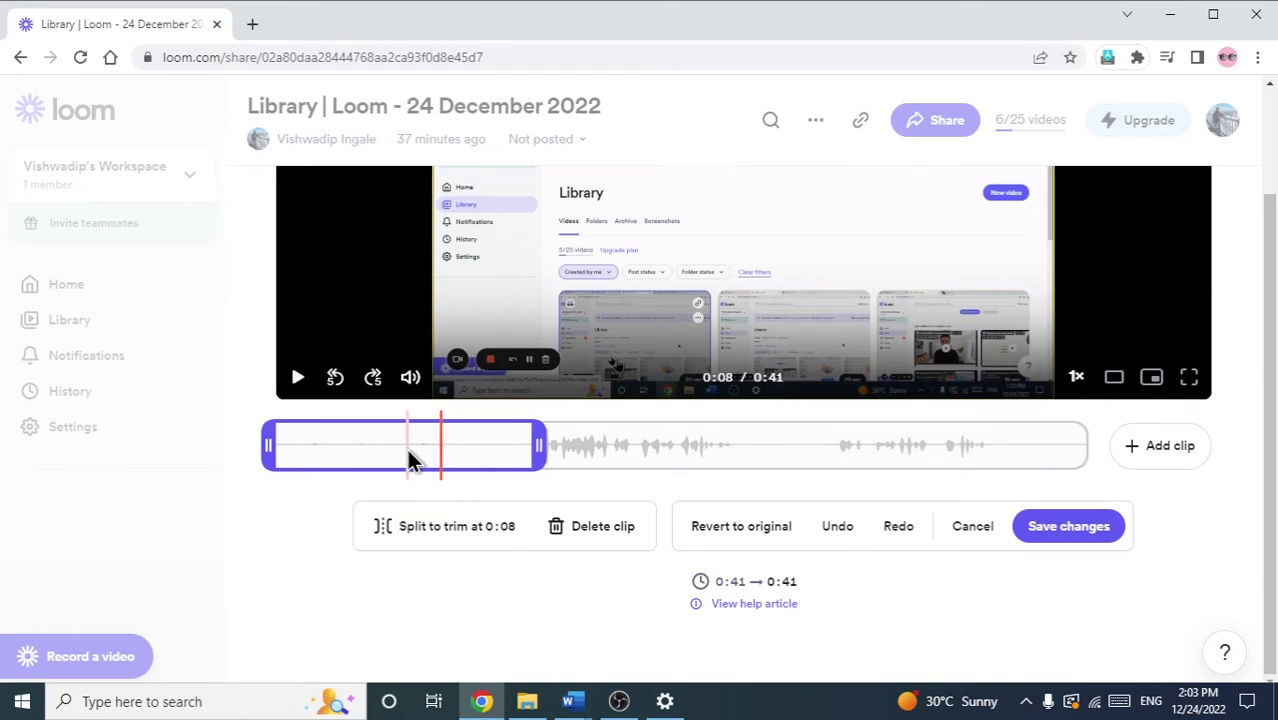
left_click(596, 530)
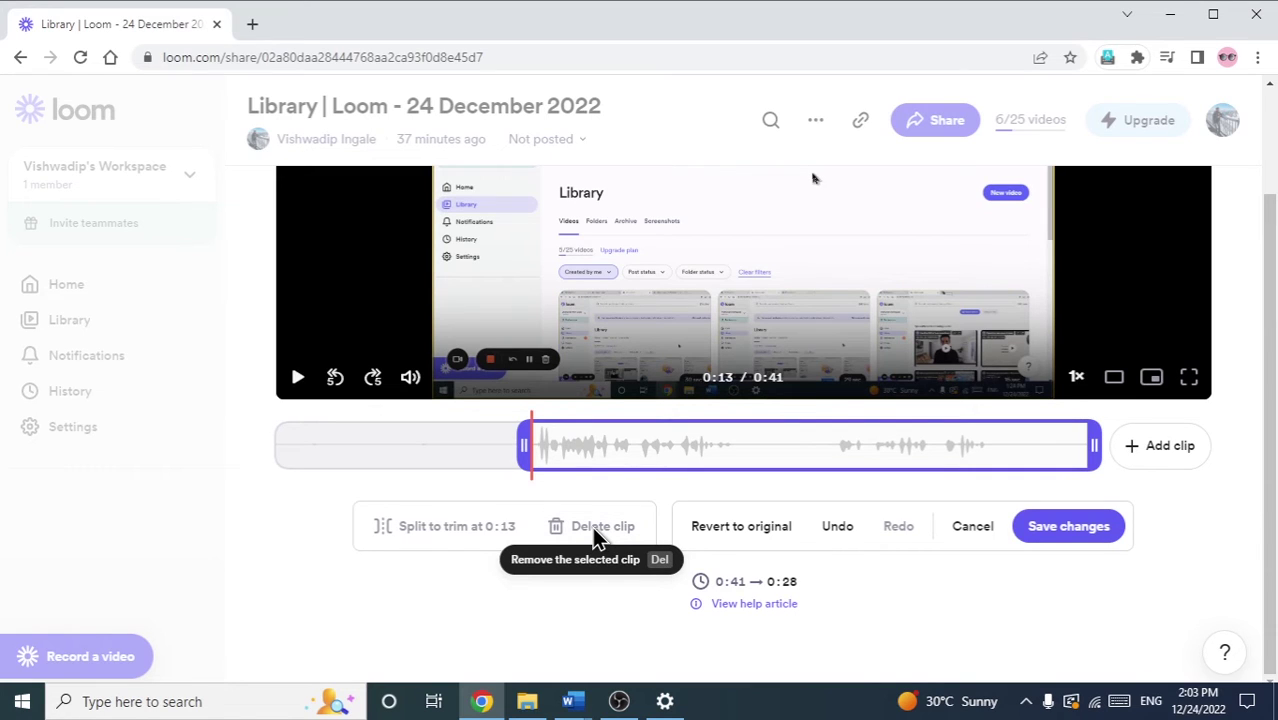
Split at 0:36, delete the tail clip after it, and preview the trimmed video
left_click(988, 455)
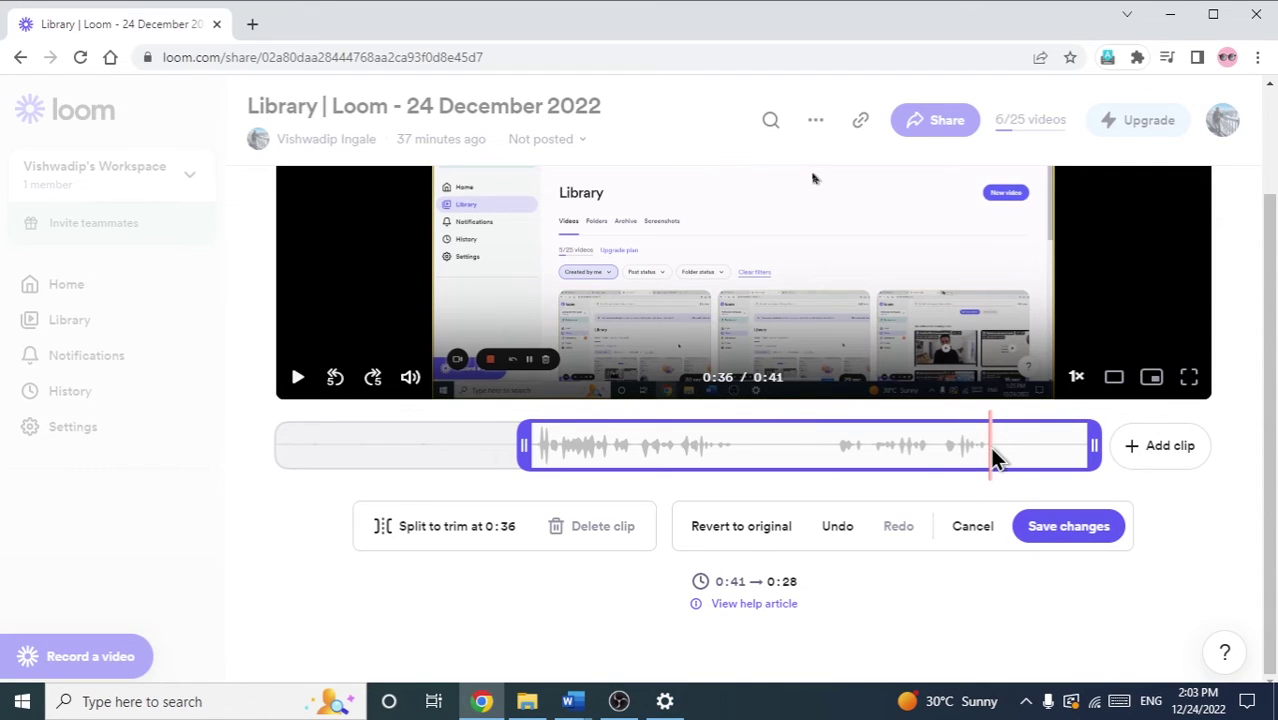
left_click(458, 532)
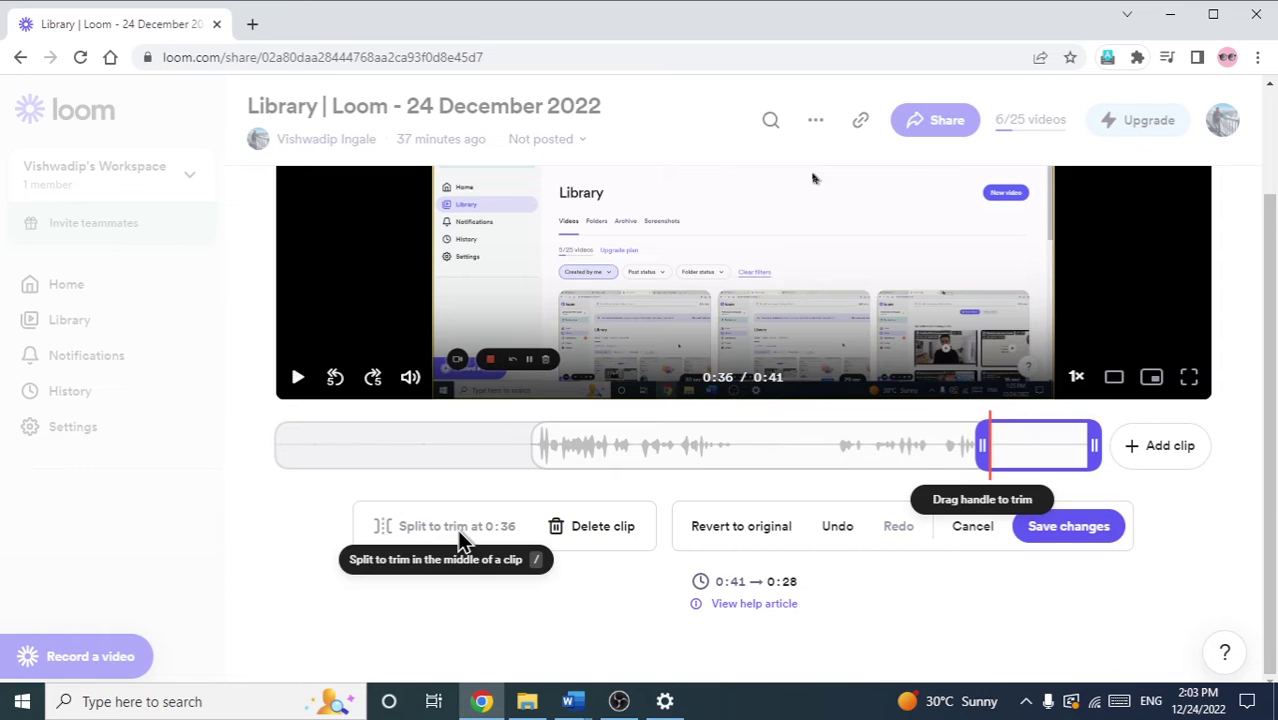
left_click(668, 450)
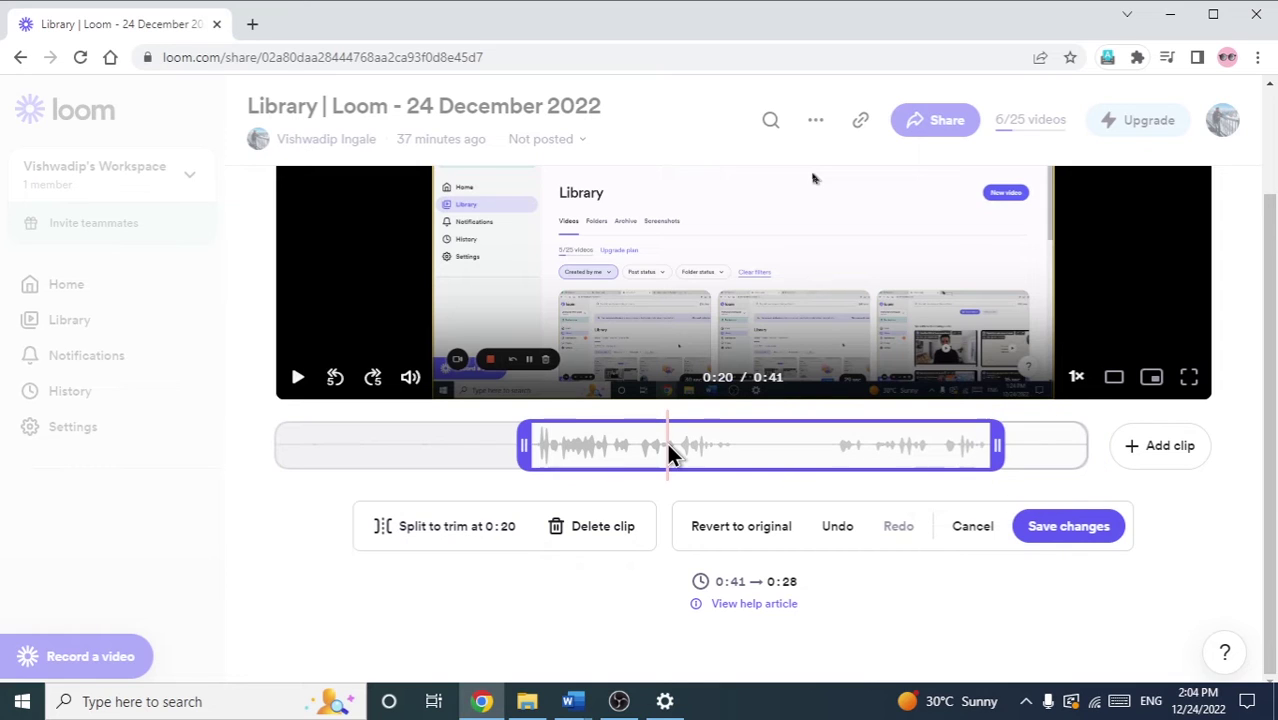
left_click(1038, 448)
left_click(815, 457)
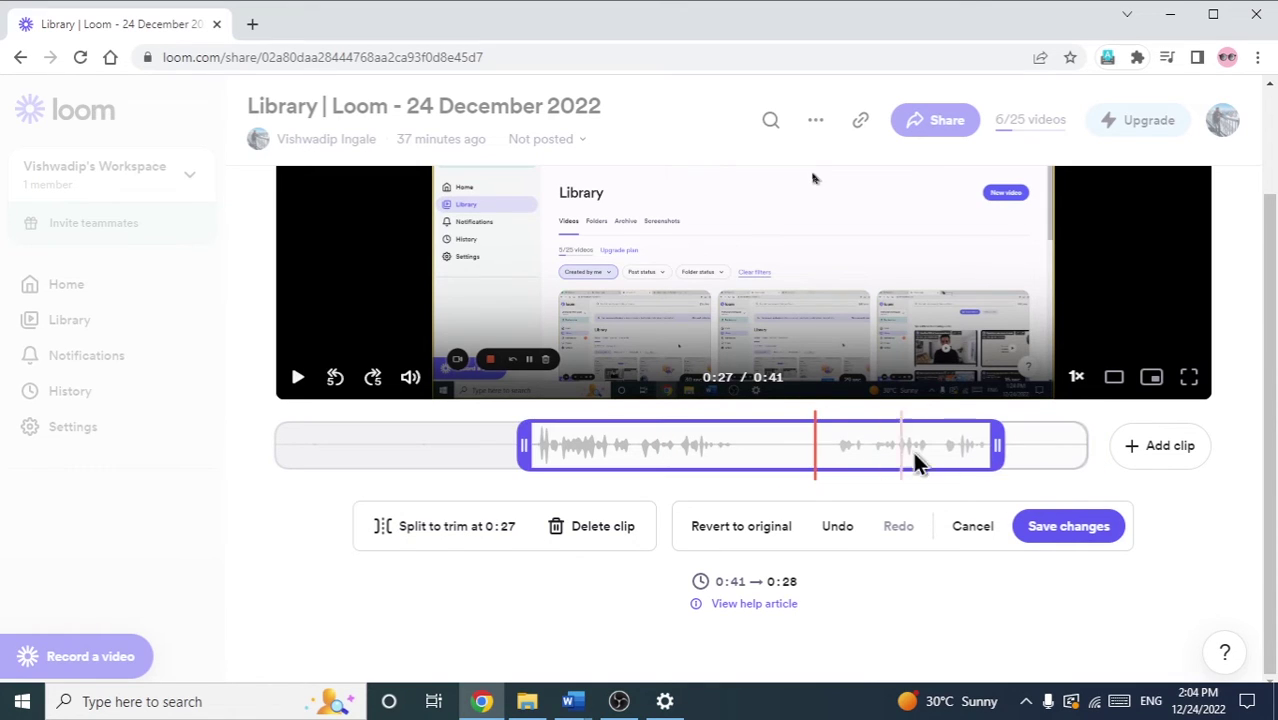
left_click(1044, 462)
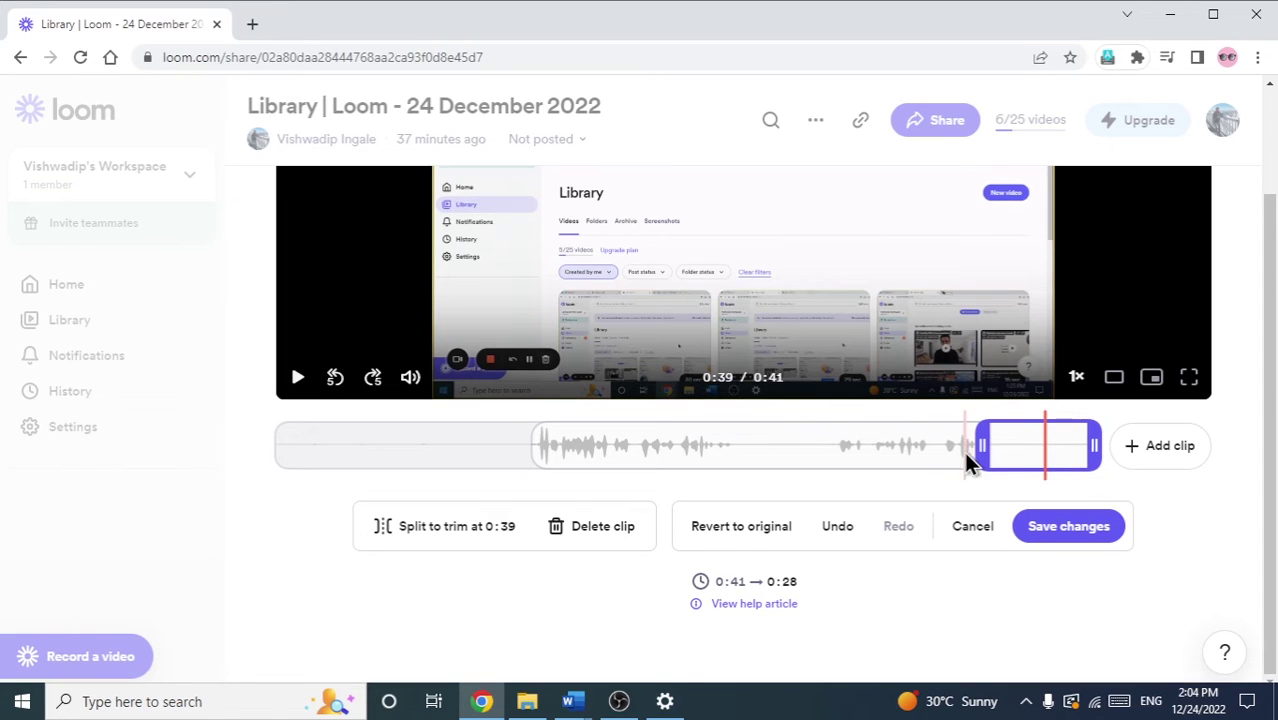
left_click(600, 530)
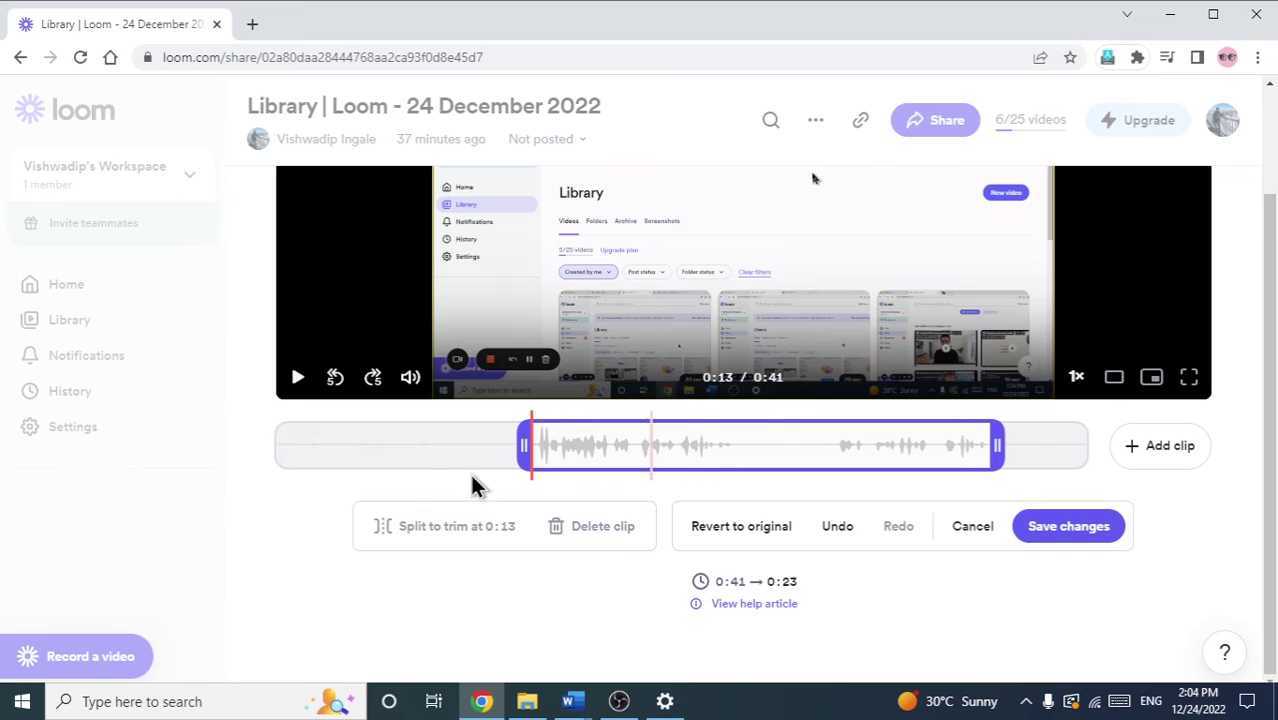
left_click(298, 384)
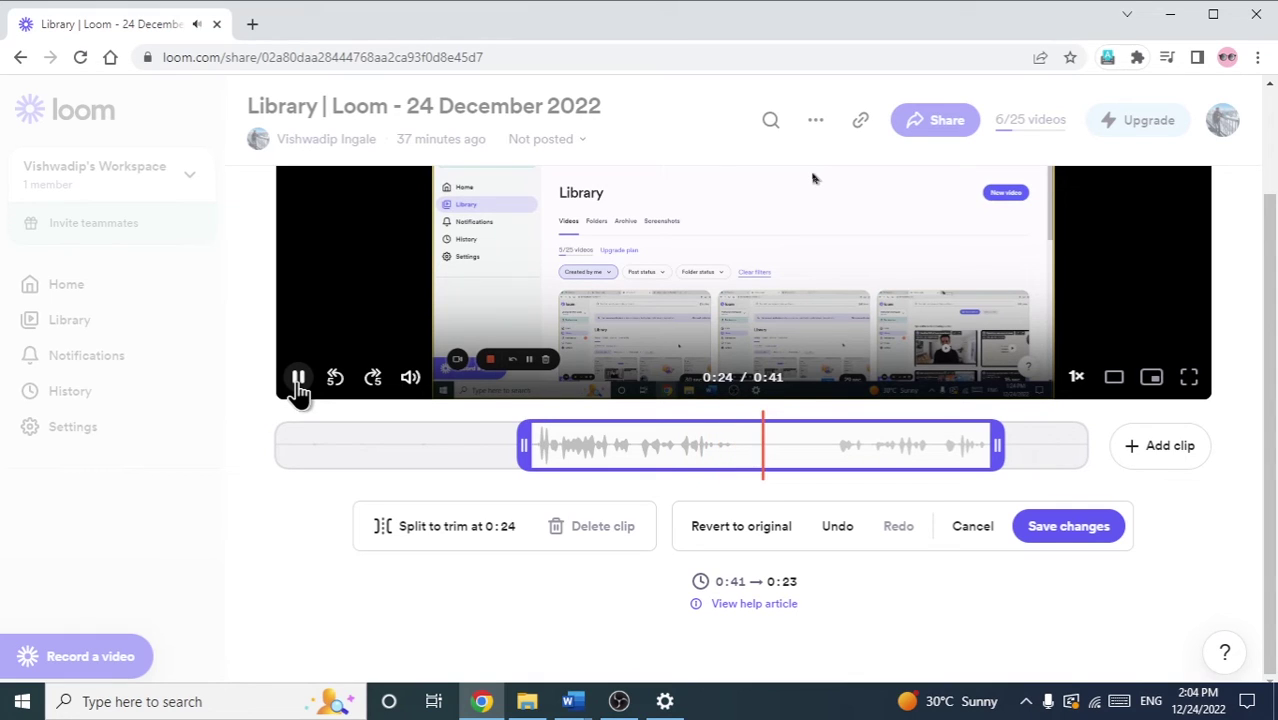
left_click(298, 380)
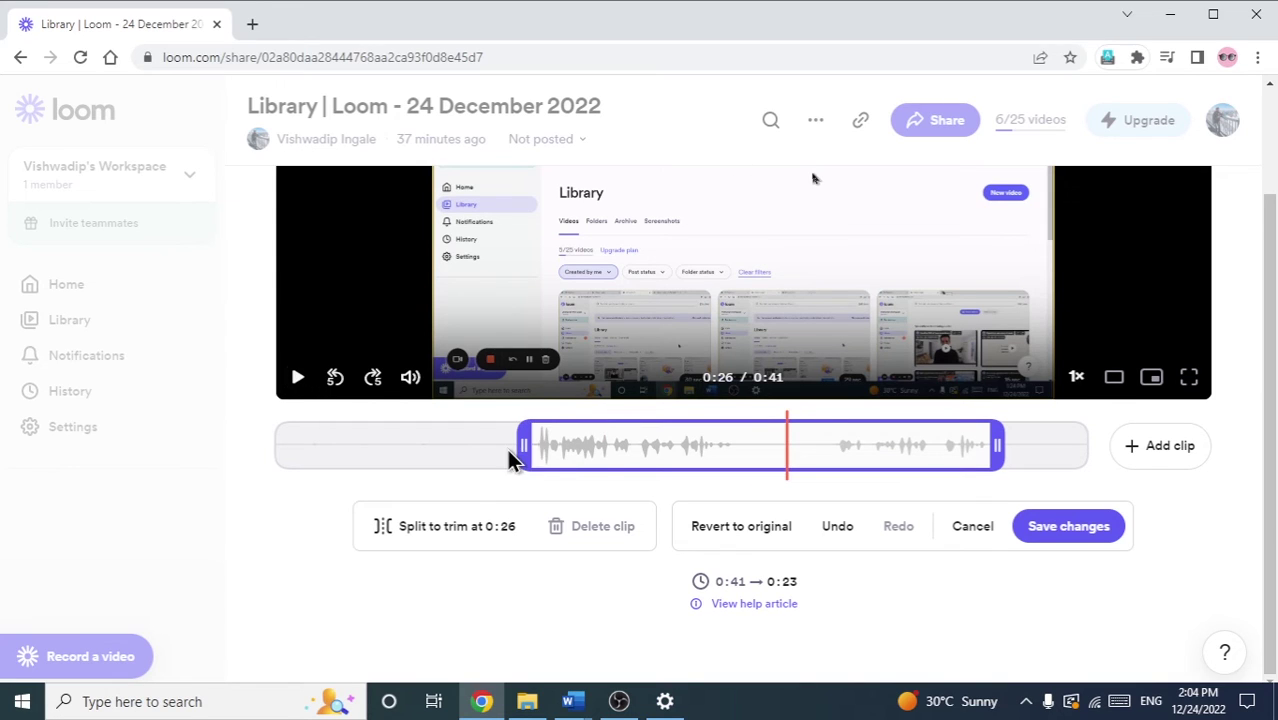
left_click(736, 458)
left_click(599, 460)
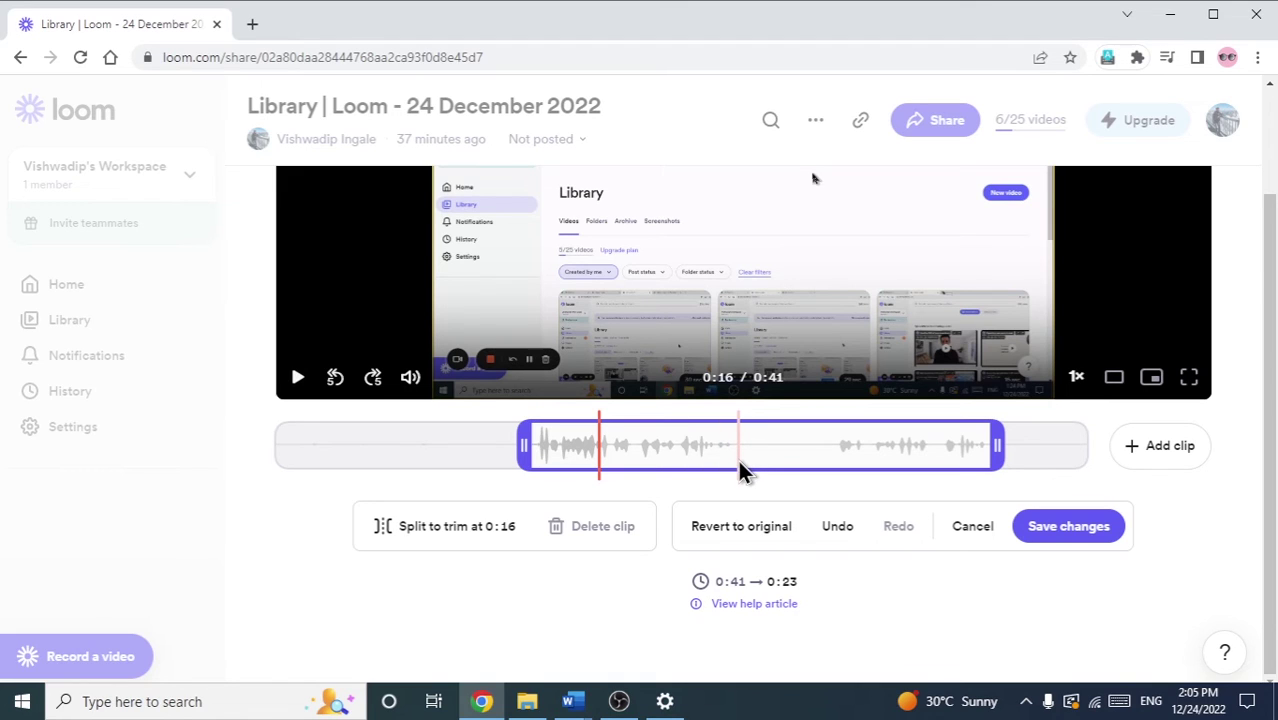
left_click(738, 460)
Split the clip at 0:23 and again at 0:28
left_click(458, 535)
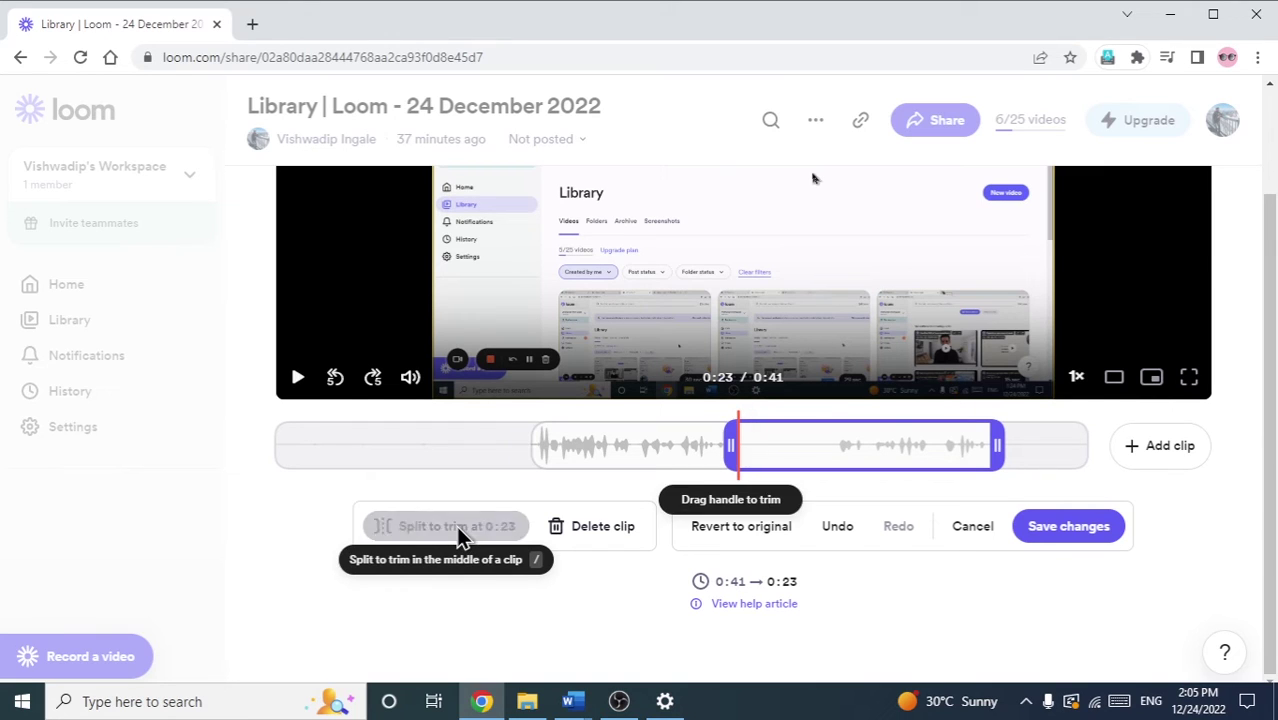
left_click(622, 447)
left_click(804, 454)
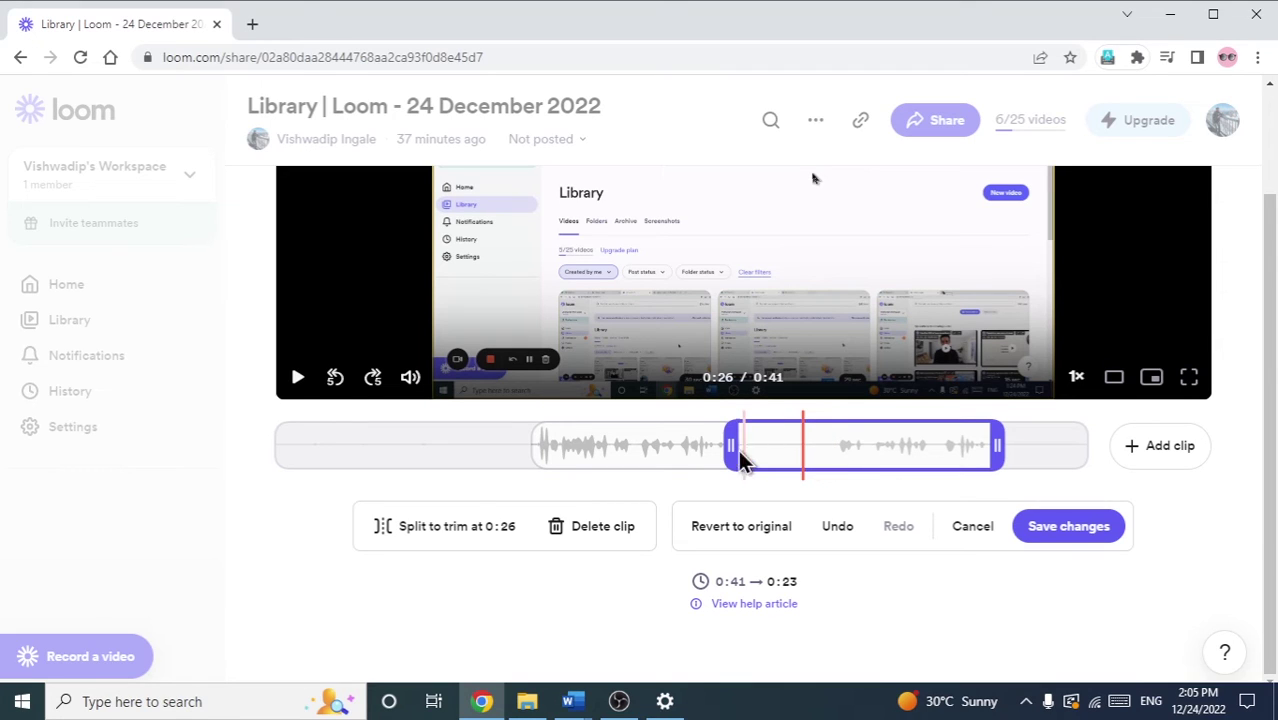
left_click(831, 450)
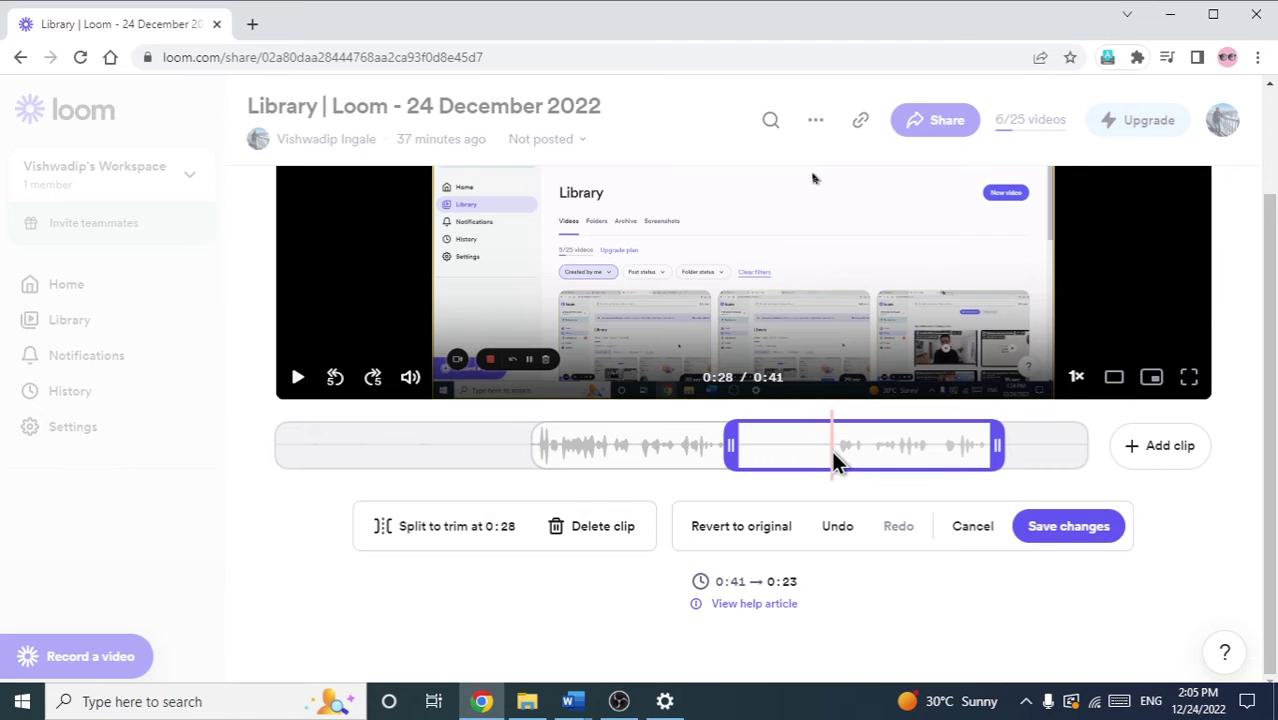
left_click(456, 541)
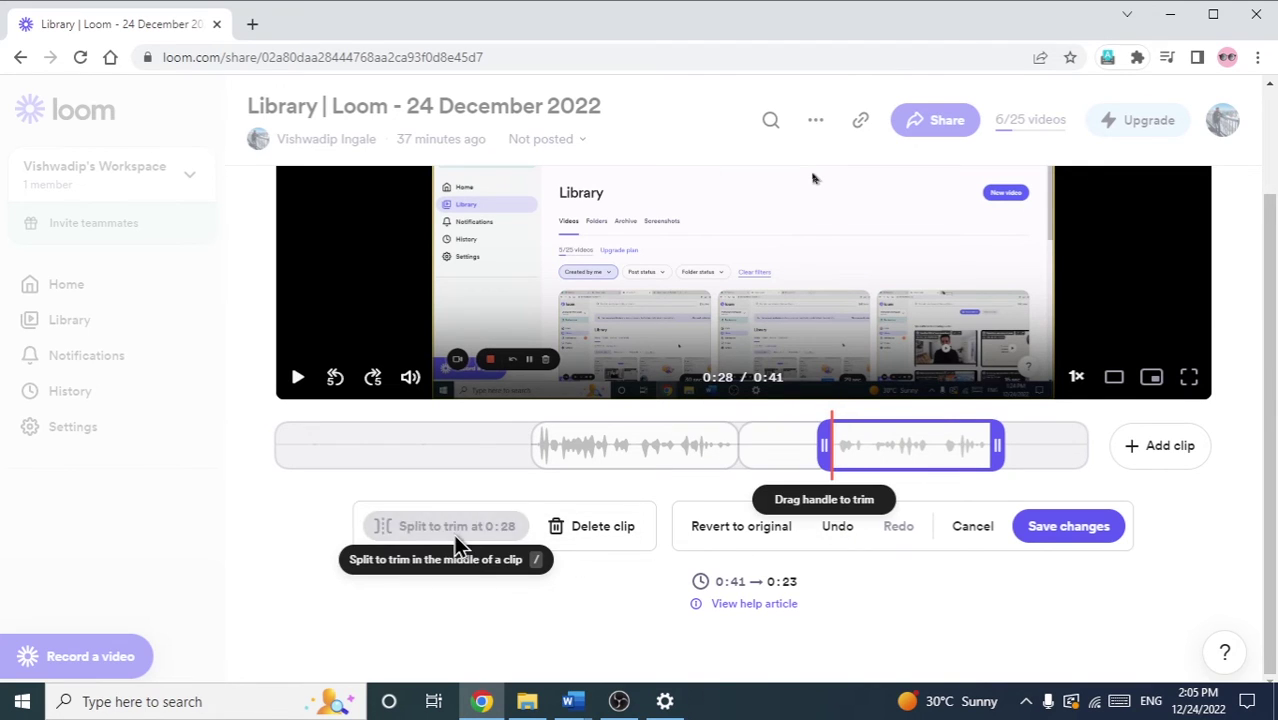
Delete the middle section between 0:23 and 0:28, then rewind to 0:13
left_click(645, 445)
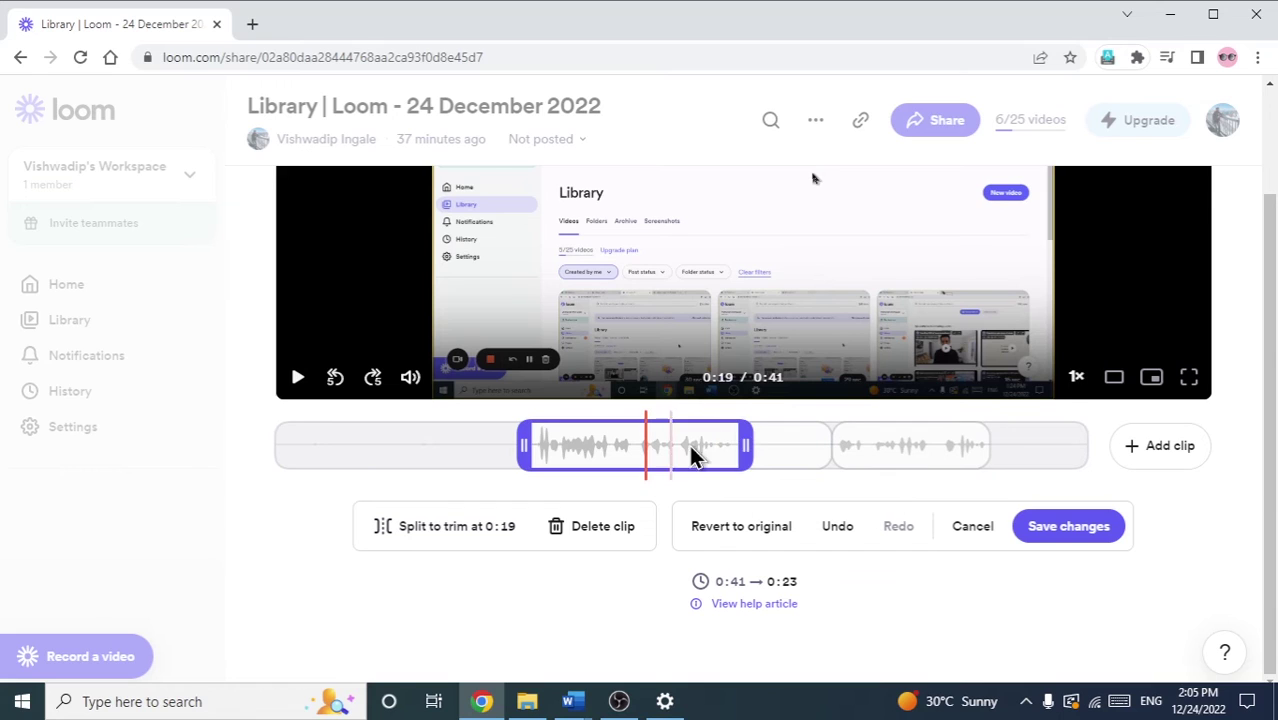
left_click(800, 445)
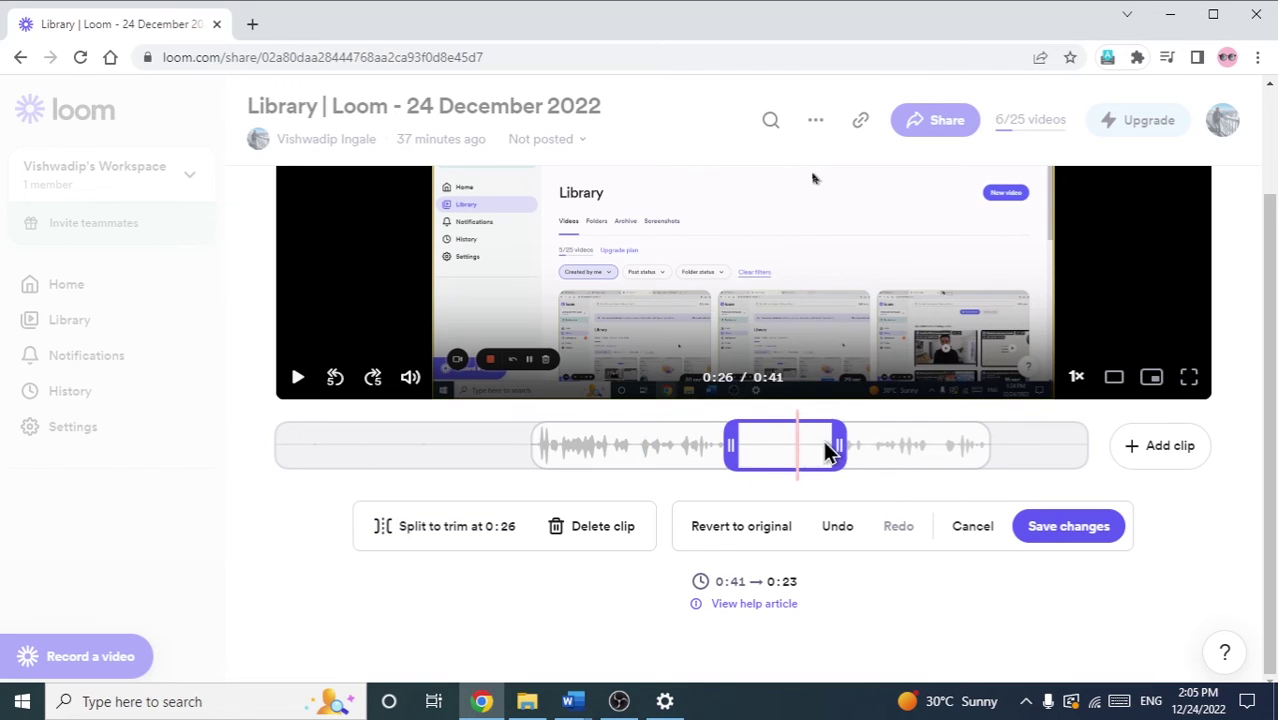
left_click(922, 444)
left_click(766, 443)
left_click(600, 530)
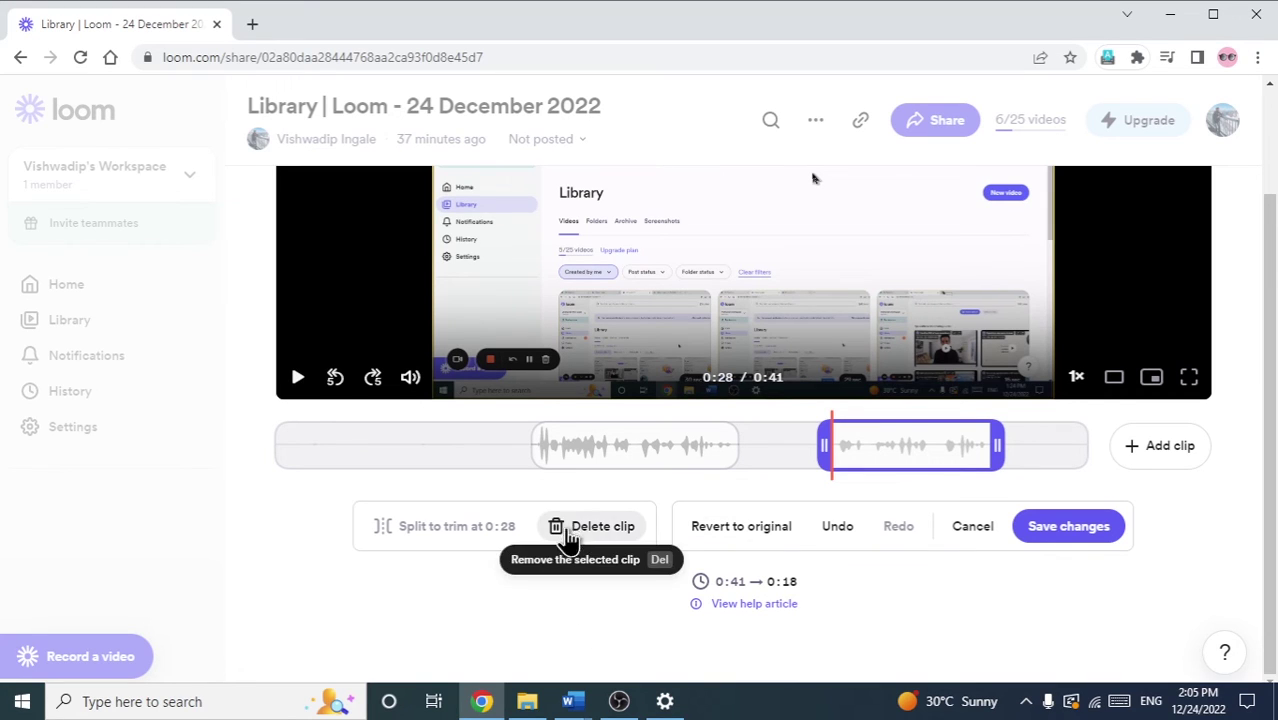
left_click(541, 450)
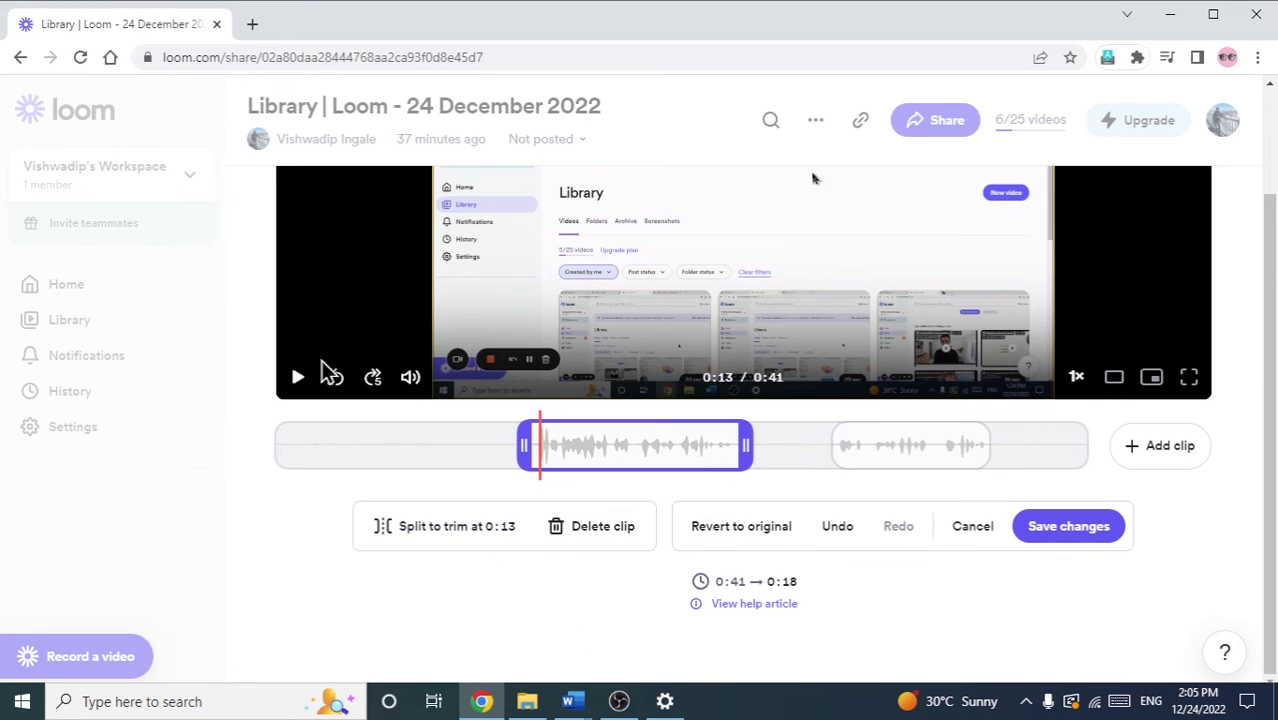
left_click(297, 386)
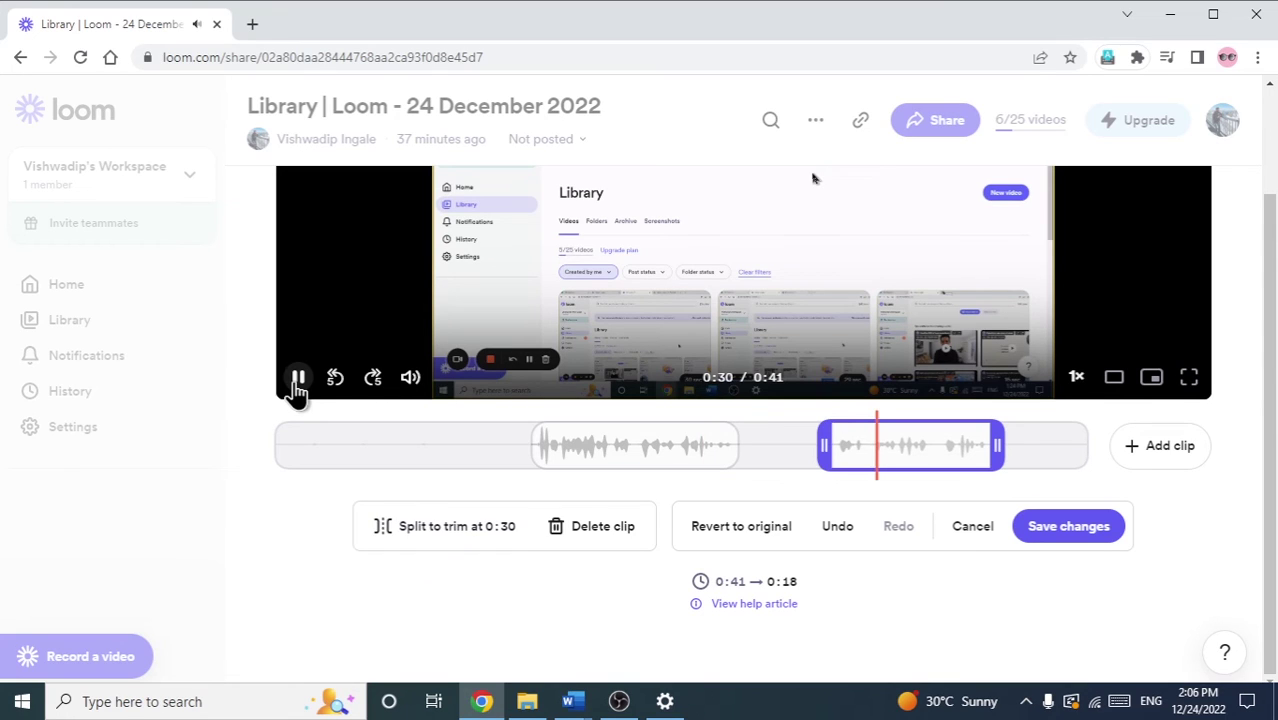
left_click(296, 386)
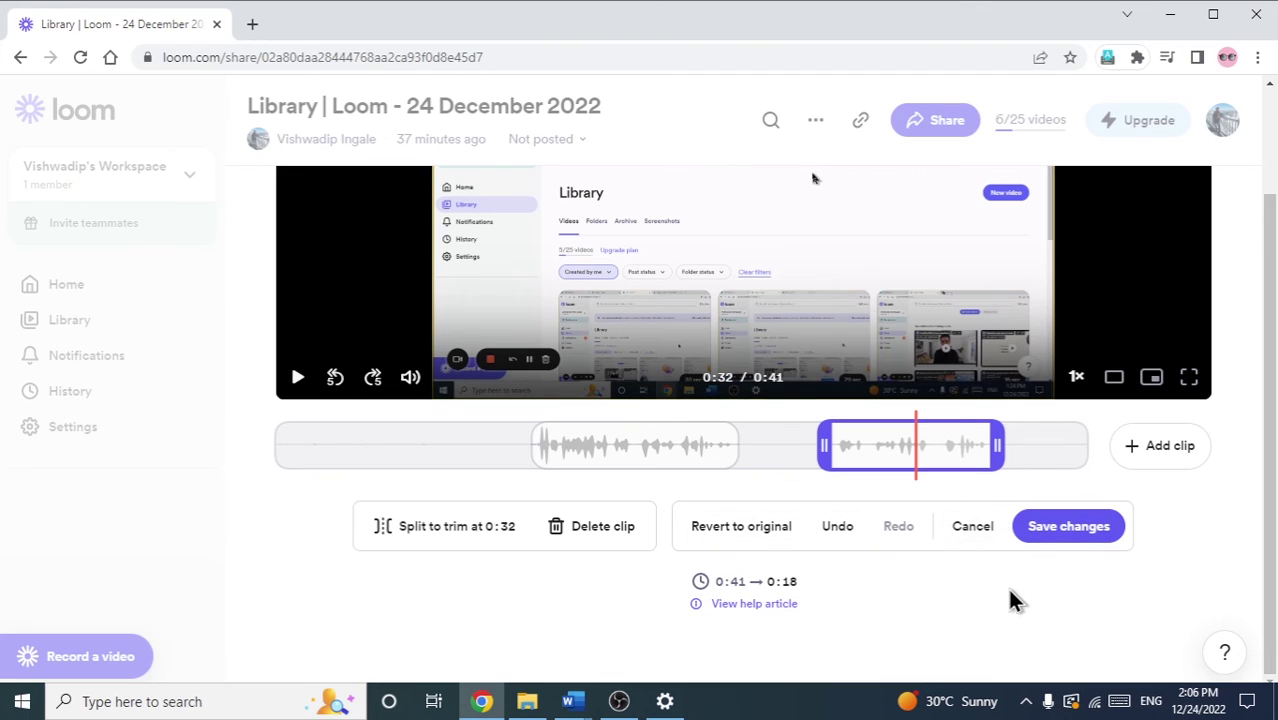
Save the trims and play back the resulting 18-second video
left_click(1068, 531)
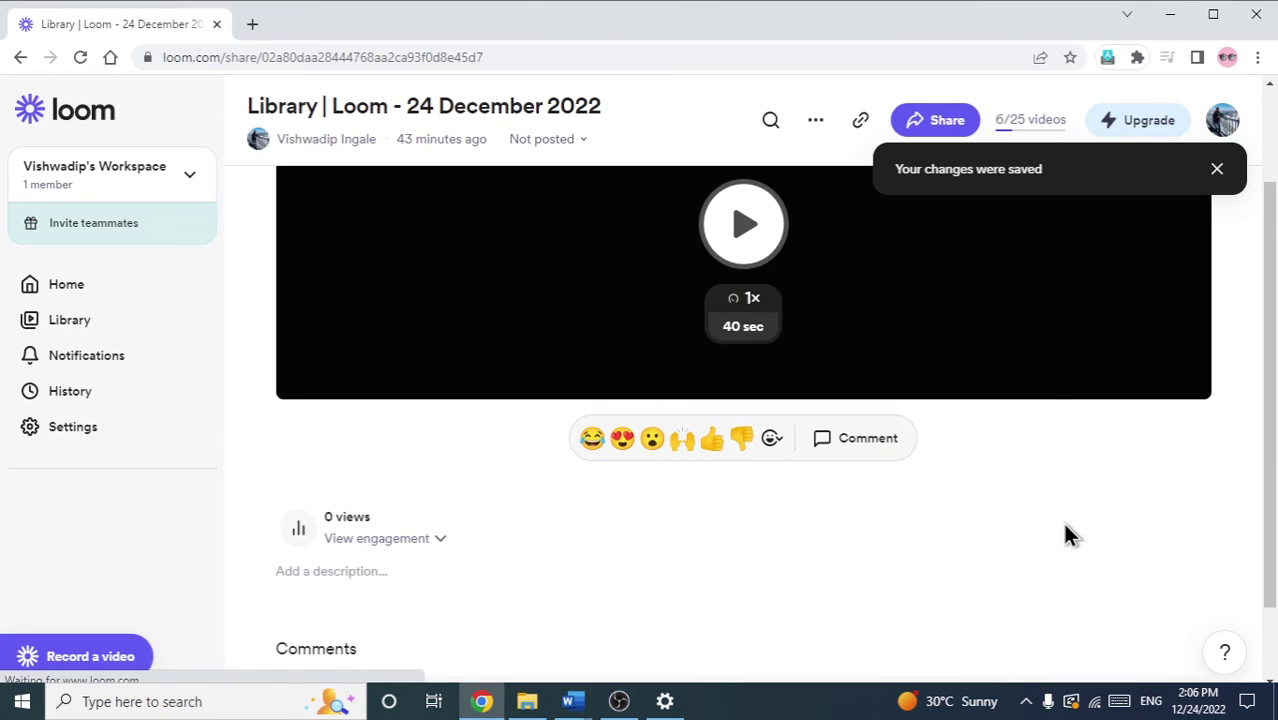
scroll(674, 203, "up", 1)
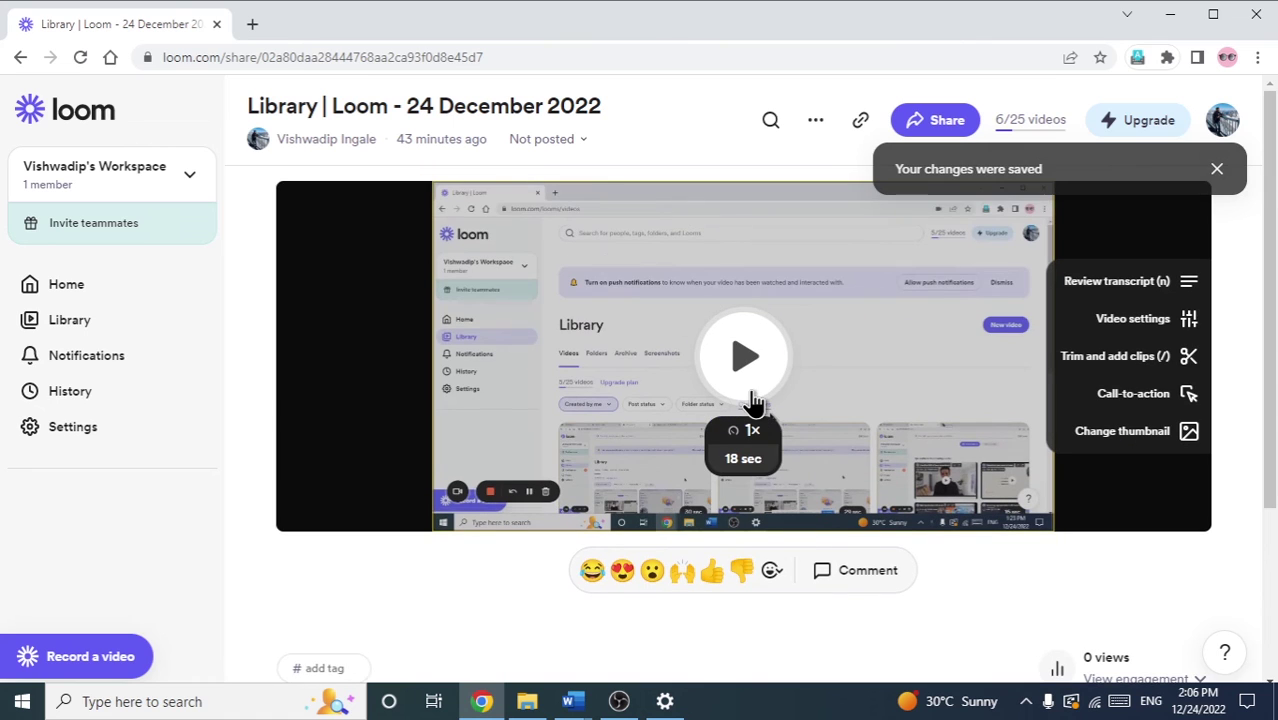
left_click(743, 357)
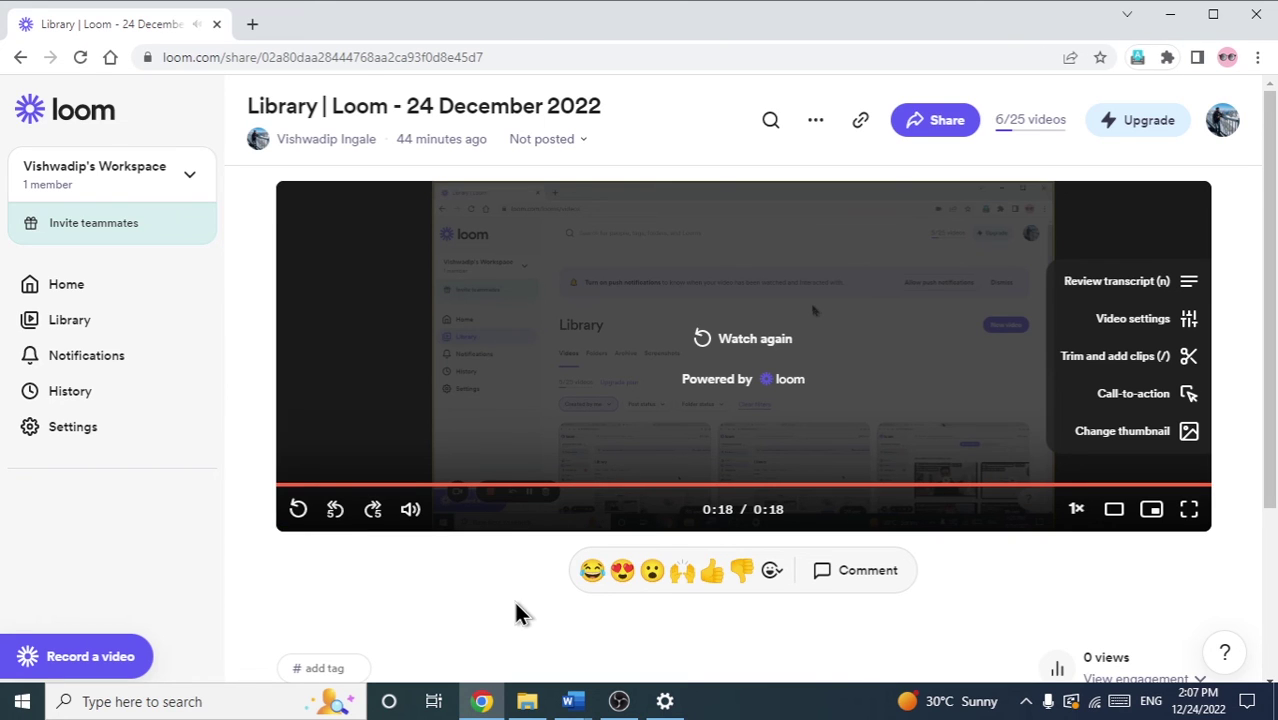
scroll(516, 611, "down", 2)
scroll(503, 460, "up", 2)
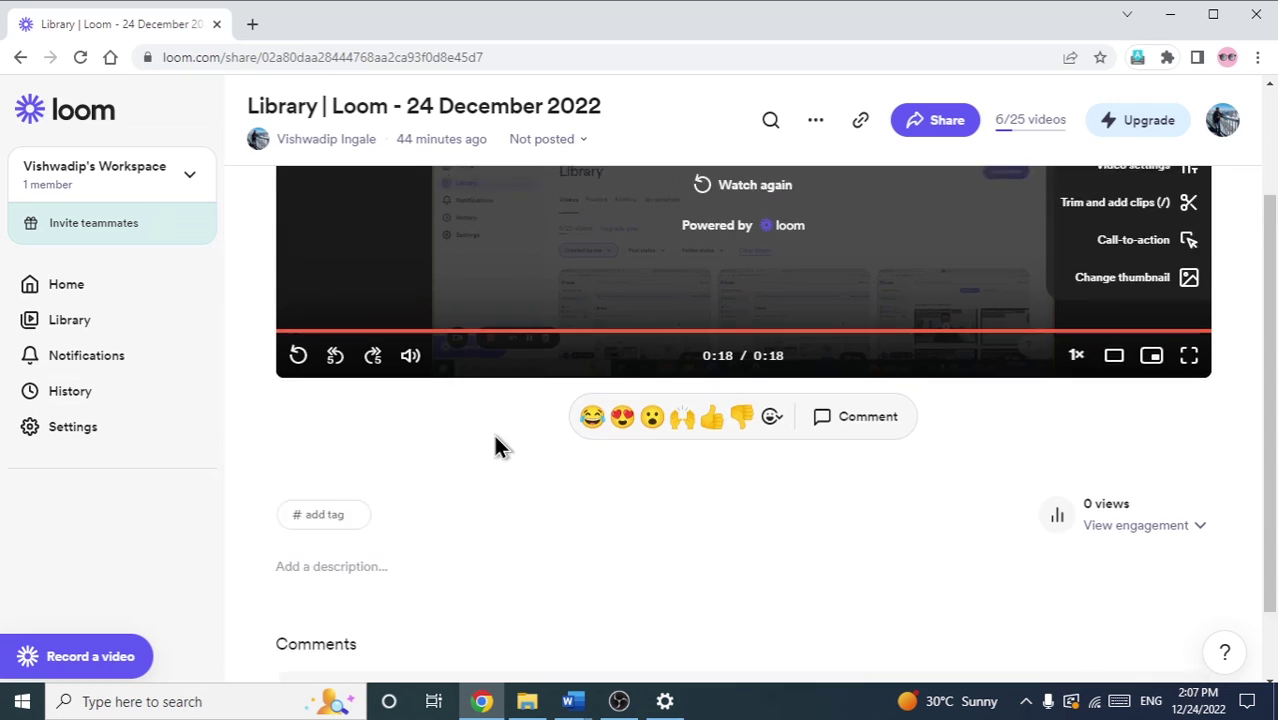